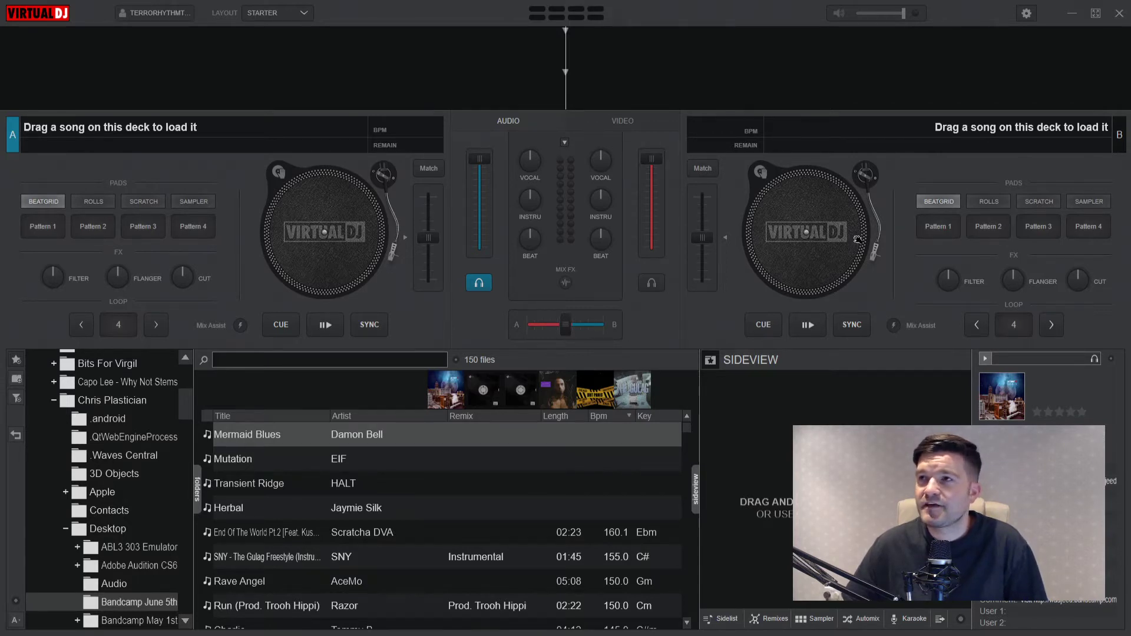
Reverse the library's Bpm column sort so tracks run in ascending BPM
mouse_move(606, 241)
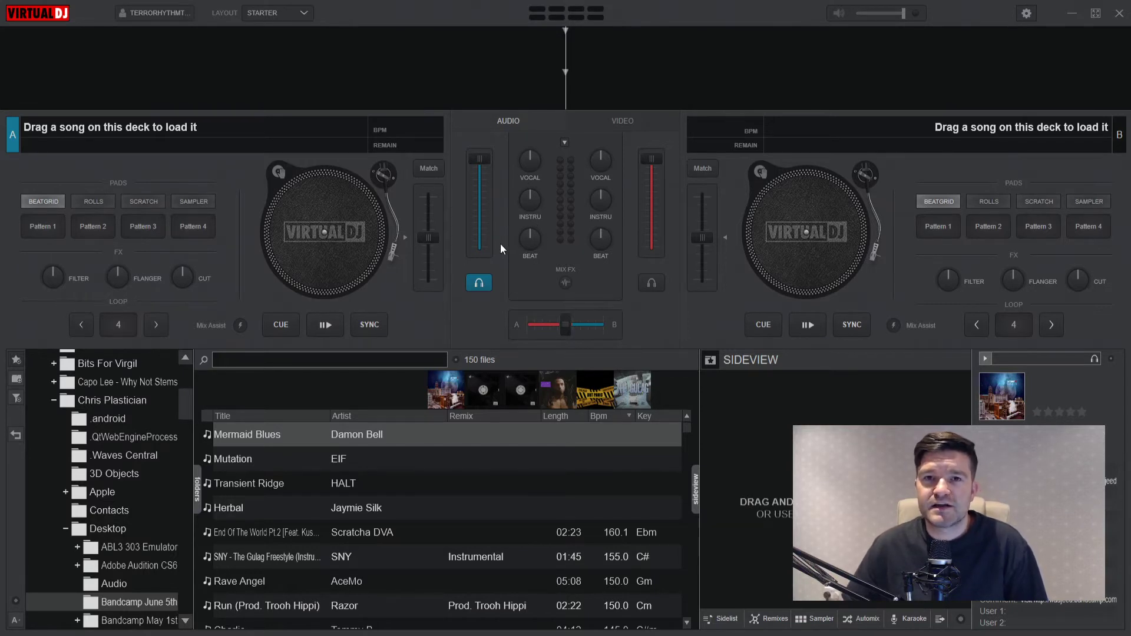
mouse_move(542, 172)
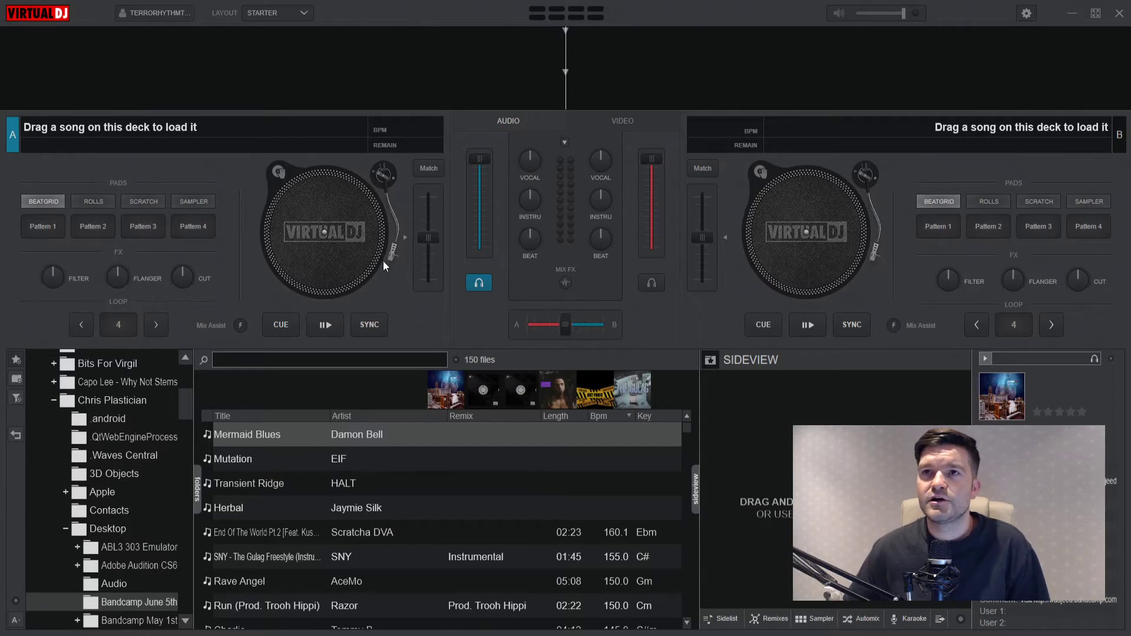
scroll(444, 516, "down", 4)
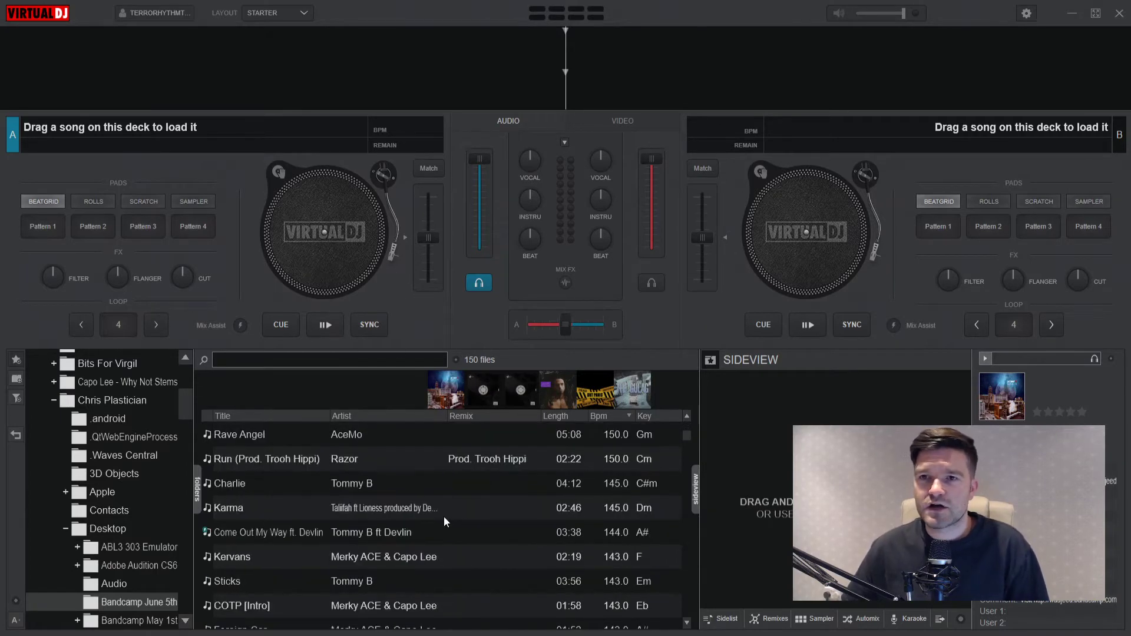
scroll(444, 516, "down", 1)
scroll(443, 516, "up", 5)
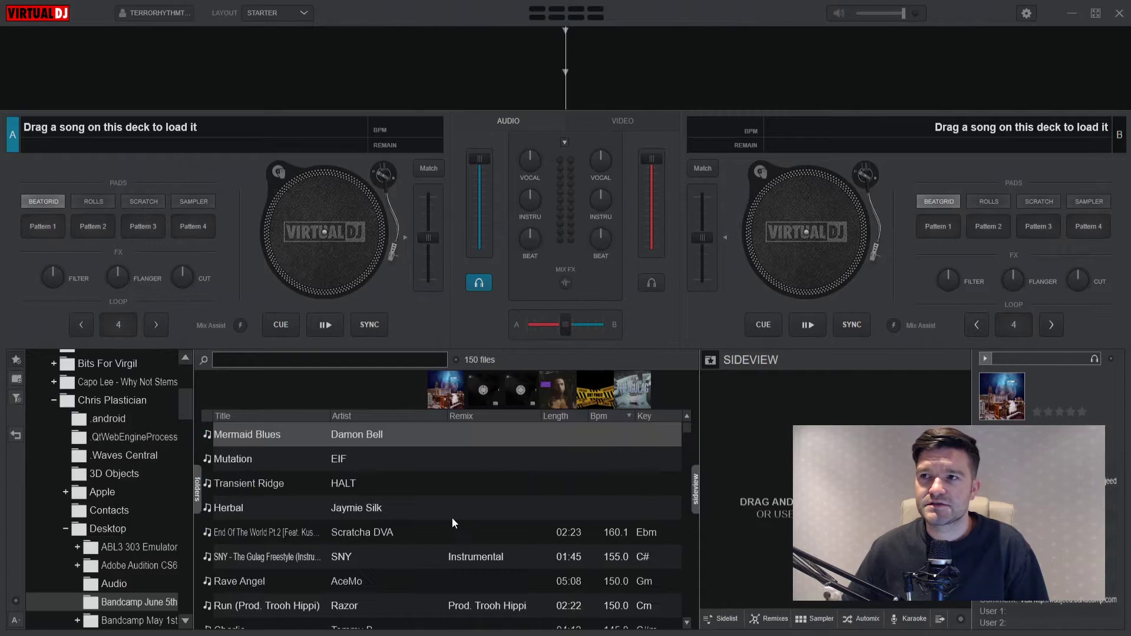
left_click(612, 416)
Scroll the track list up to the 136–140 BPM tracks
scroll(620, 542, "up", 5)
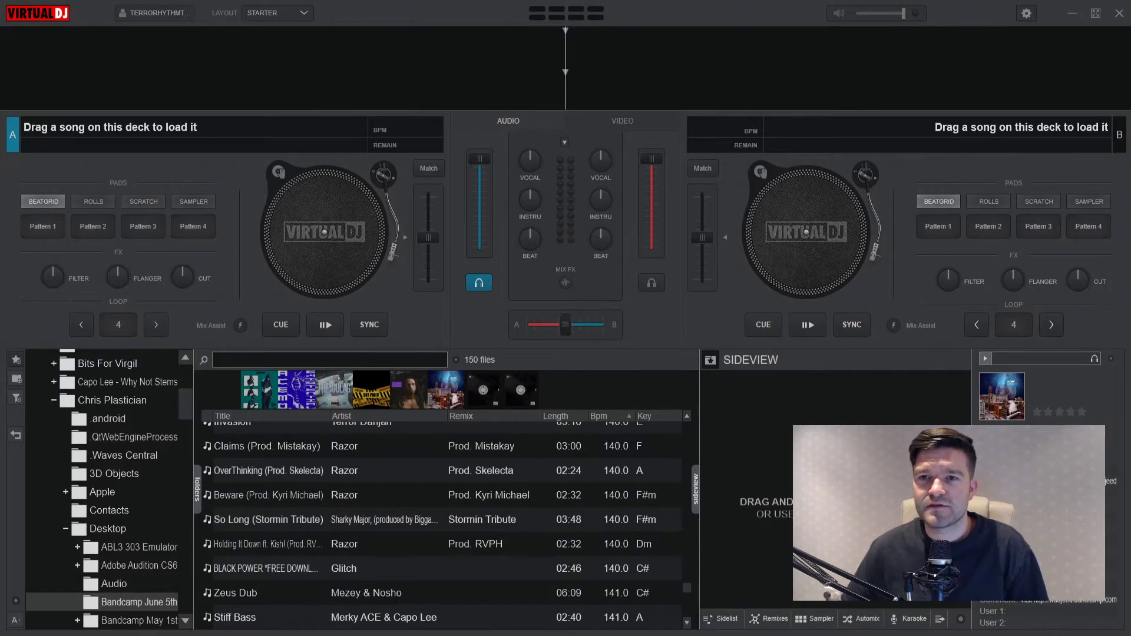
scroll(605, 540, "up", 3)
scroll(604, 535, "up", 8)
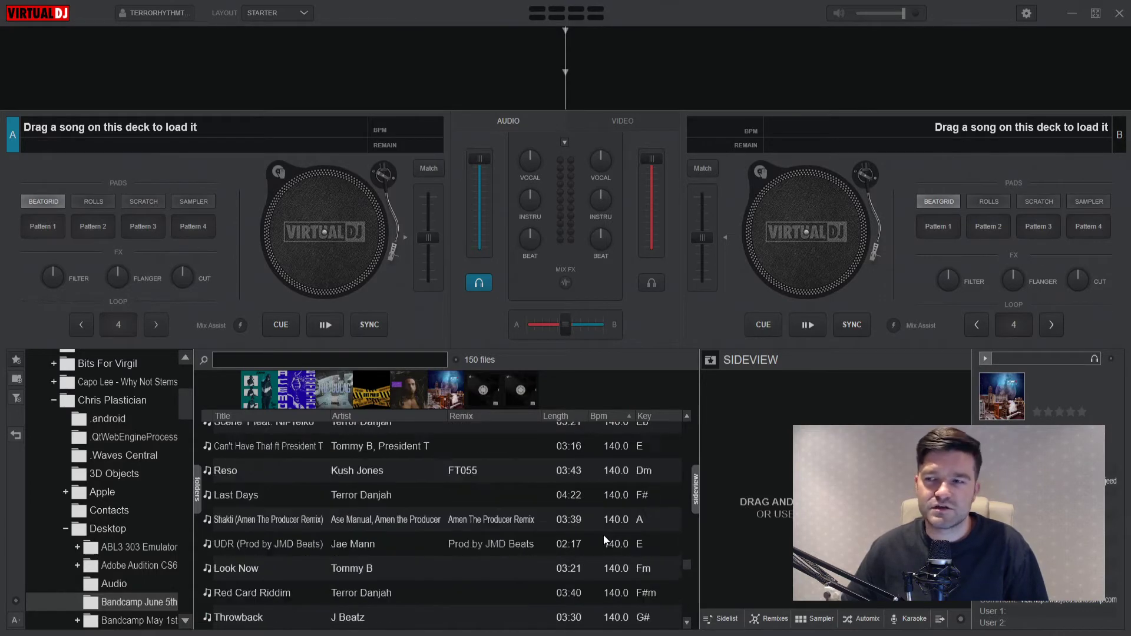
scroll(604, 539, "up", 3)
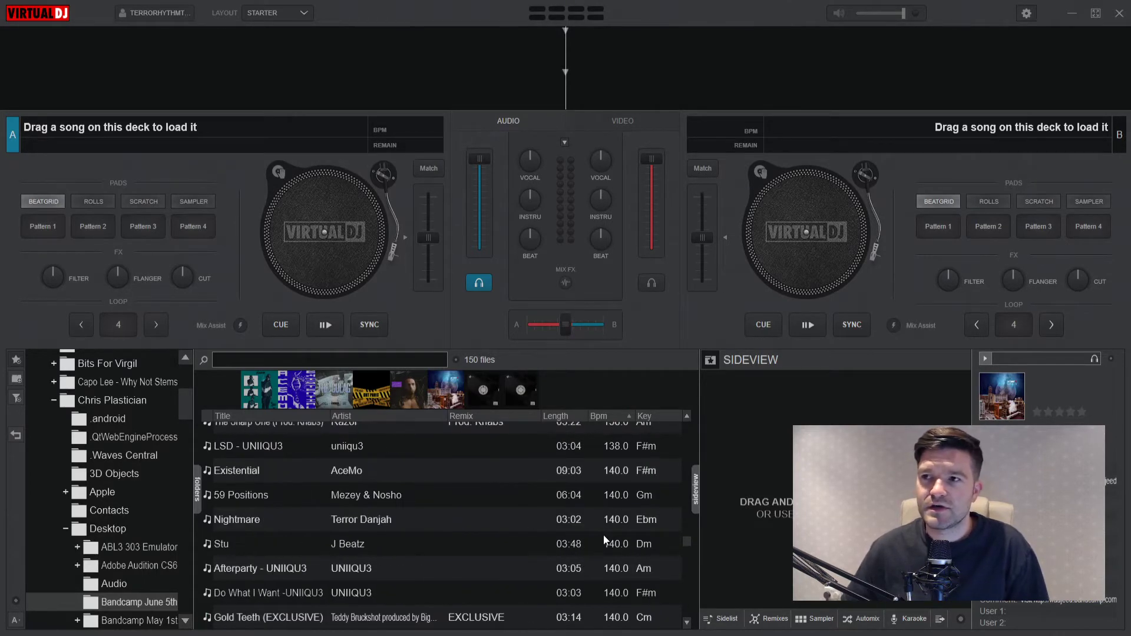
scroll(604, 536, "up", 2)
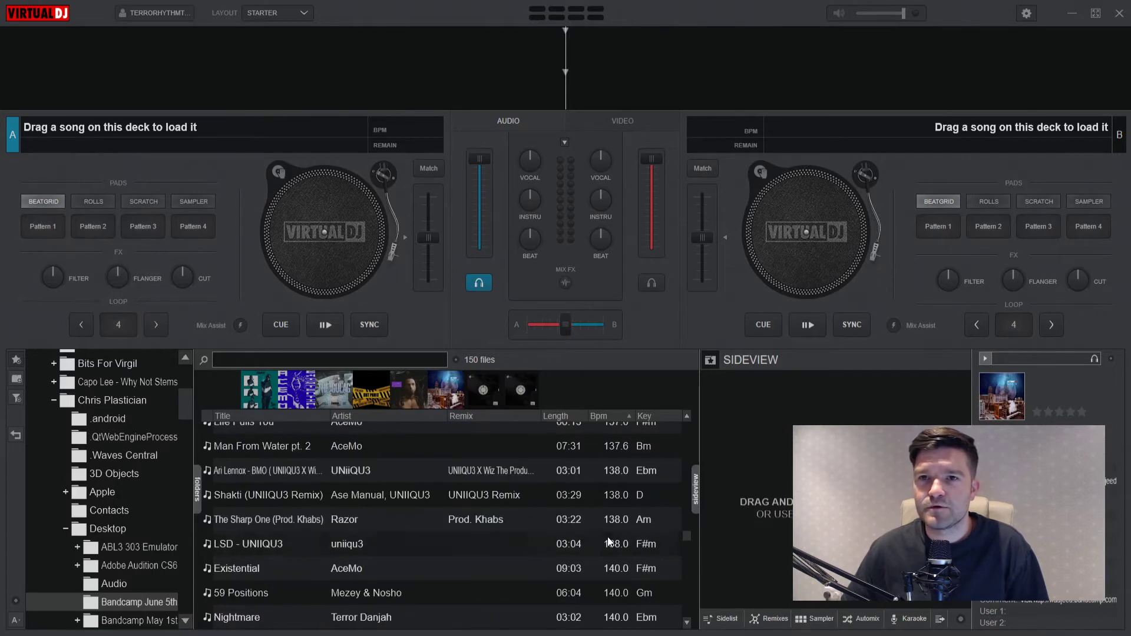
scroll(608, 541, "up", 1)
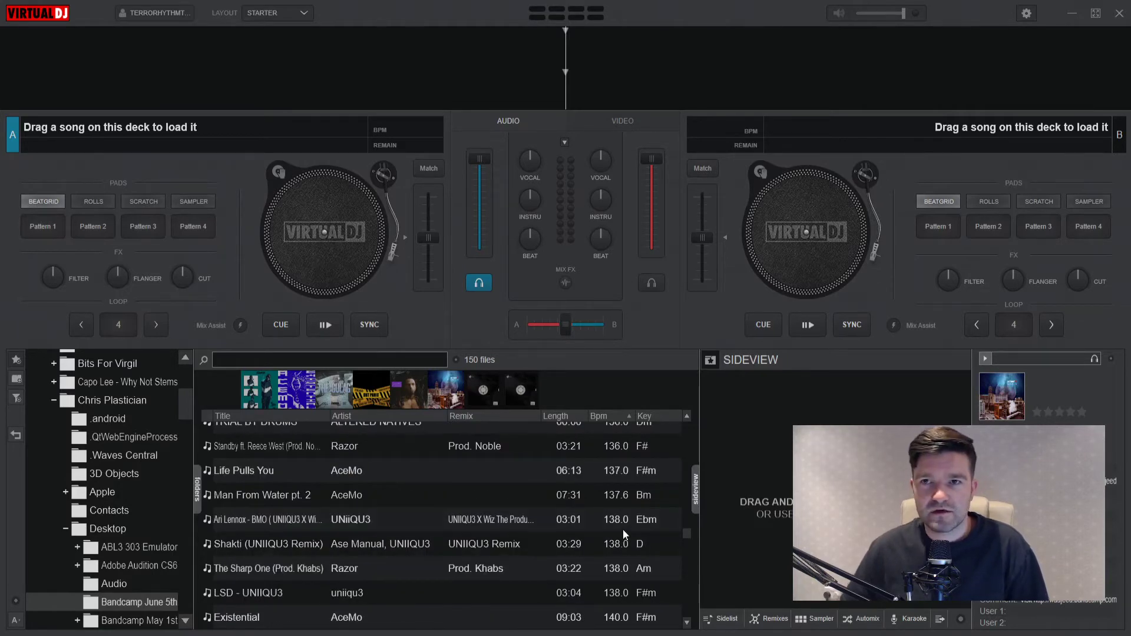
scroll(624, 529, "up", 1)
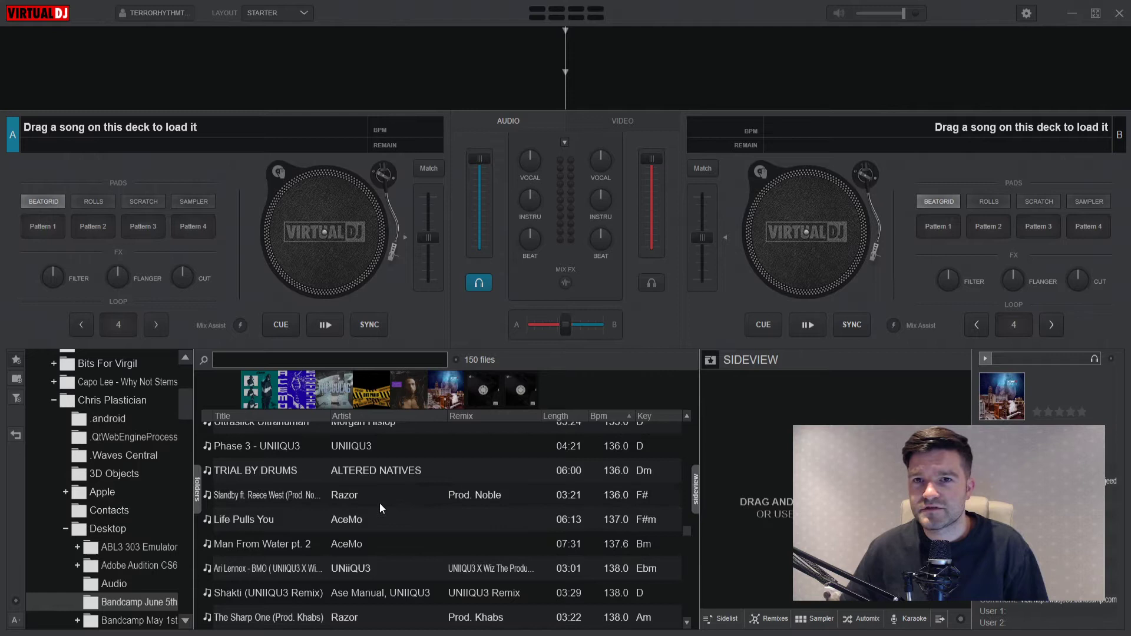
Load Standby onto deck A and Stu onto deck B, then sweep the crossfader from A to fully B
left_click_drag(389, 499, 333, 239)
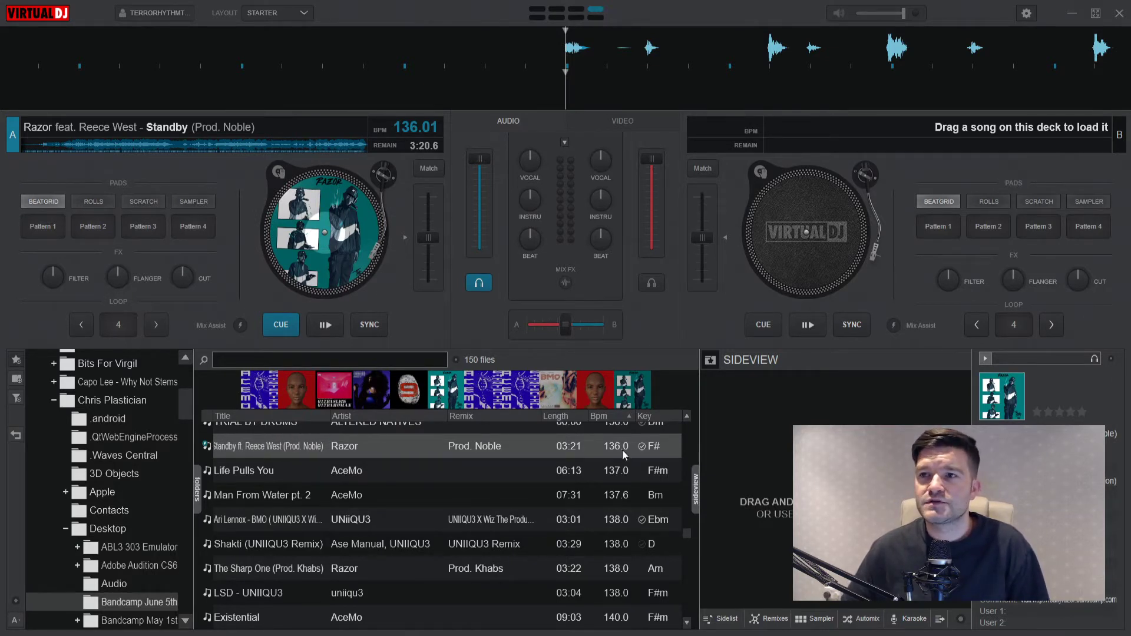
scroll(459, 548, "down", 2)
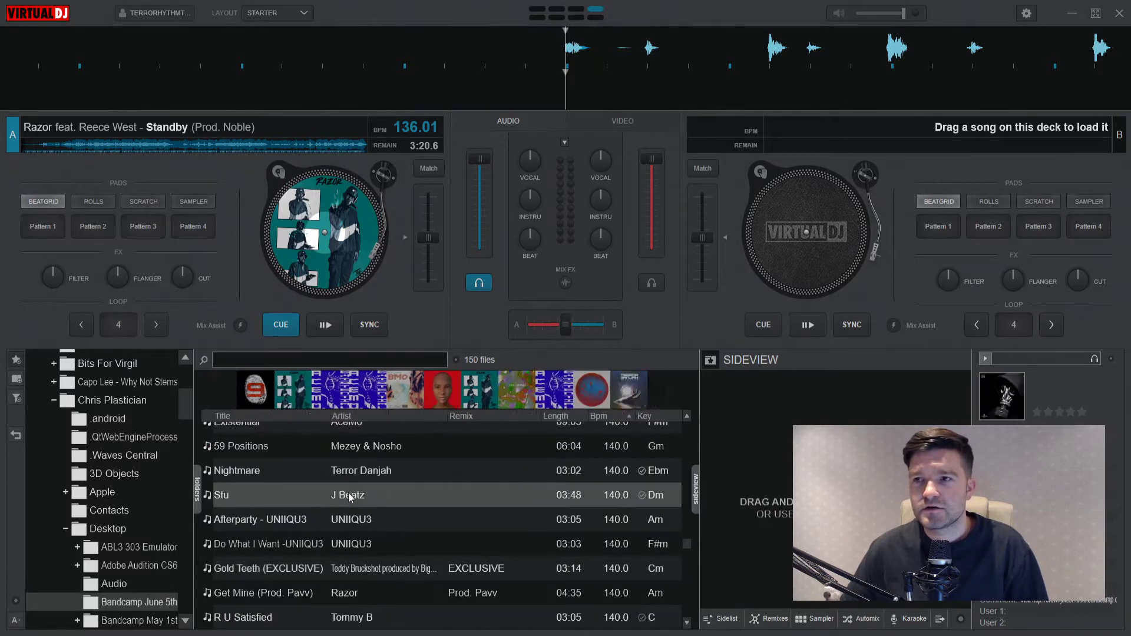
left_click_drag(348, 493, 828, 246)
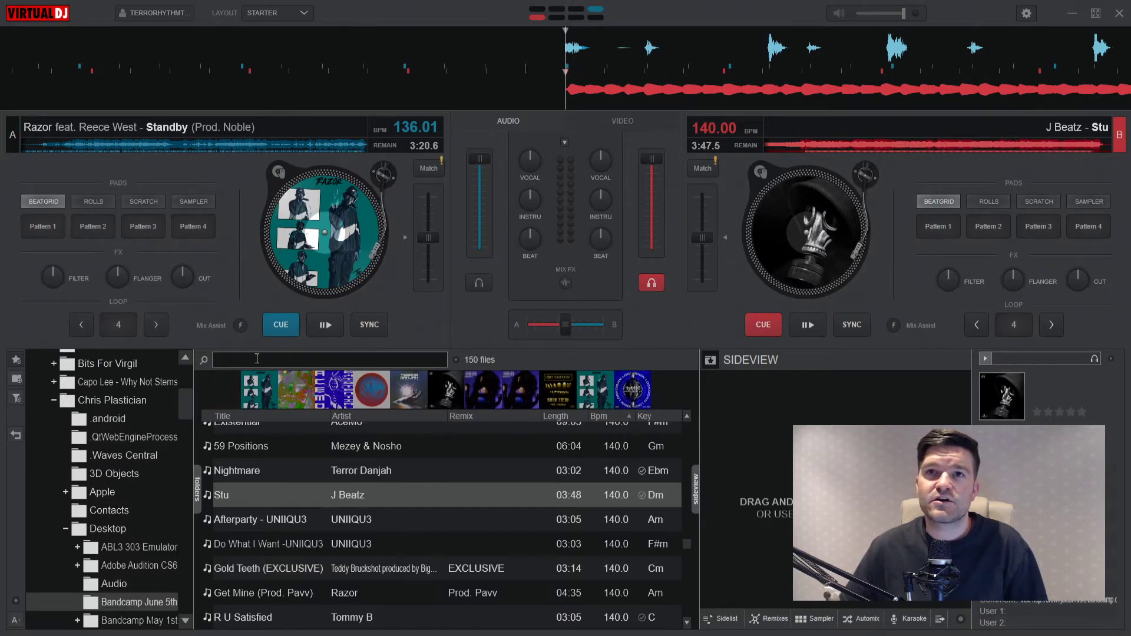
left_click_drag(564, 324, 623, 319)
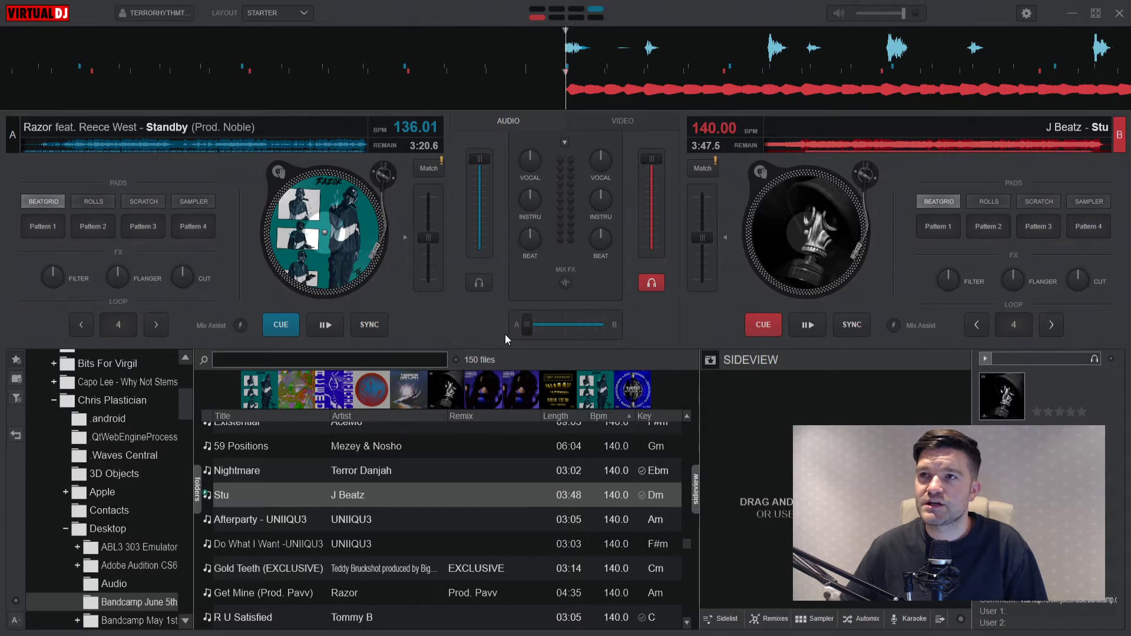
left_click_drag(507, 333, 629, 324)
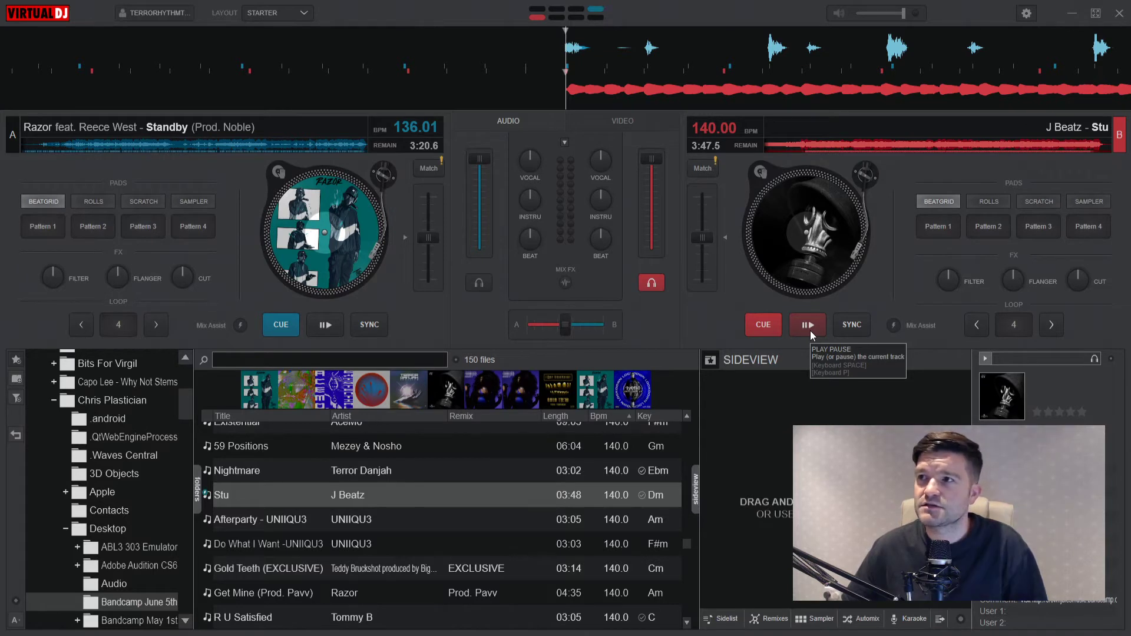
Play Stu on deck B, turn down its INSTRU stem, and match deck A's Standby to 140.00 BPM
left_click(809, 328)
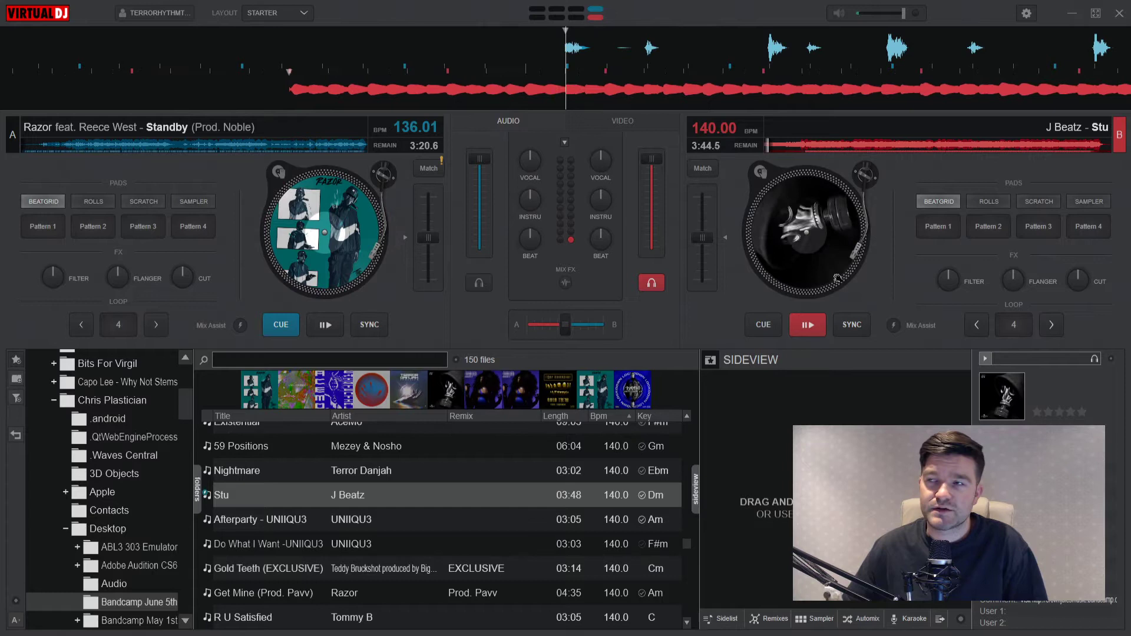
mouse_move(606, 213)
left_mouse_down()
mouse_move(628, 296)
mouse_move(623, 239)
mouse_move(626, 310)
mouse_move(617, 220)
left_mouse_up()
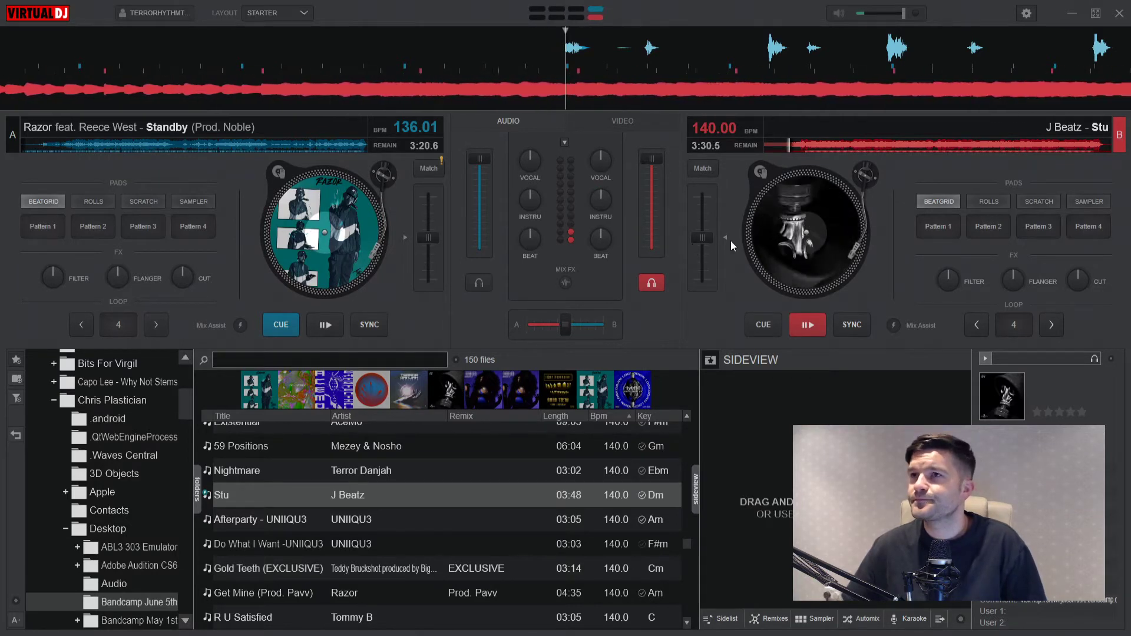
left_click(437, 170)
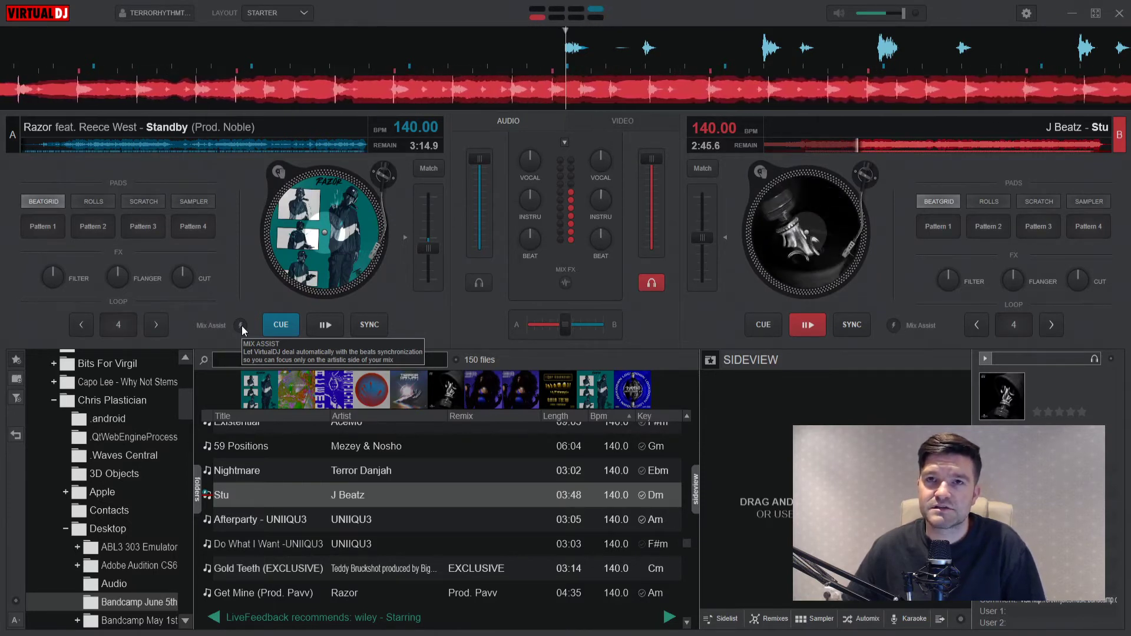
Sync and play Standby on deck A, pulling its beat stem down, boosting vocals, raising instrumental slightly
left_click(241, 325)
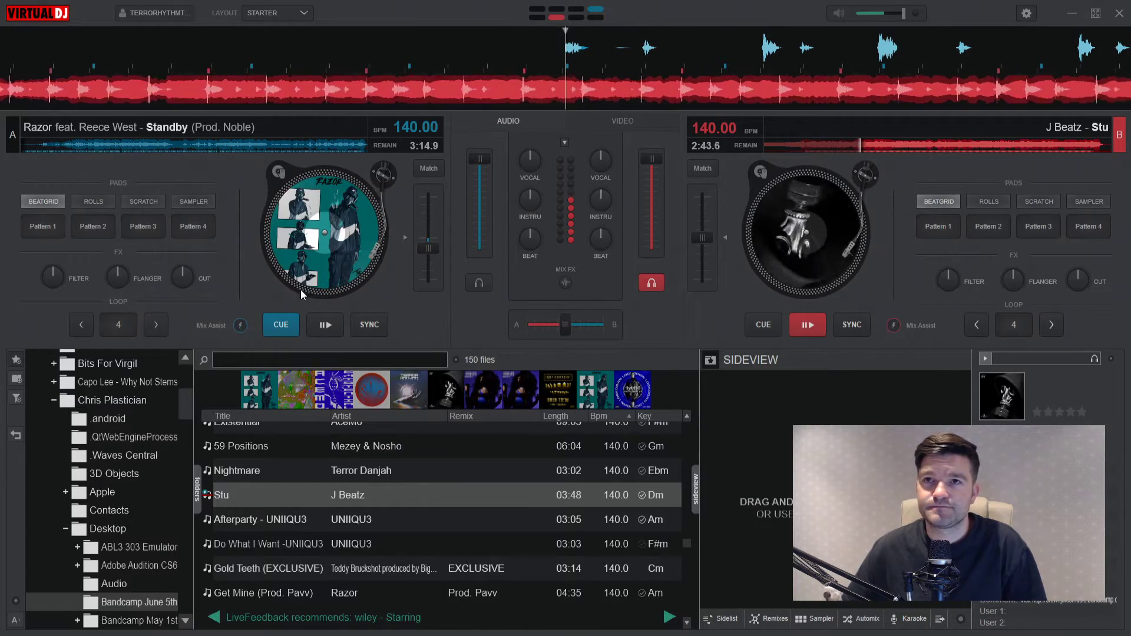
left_click(324, 326)
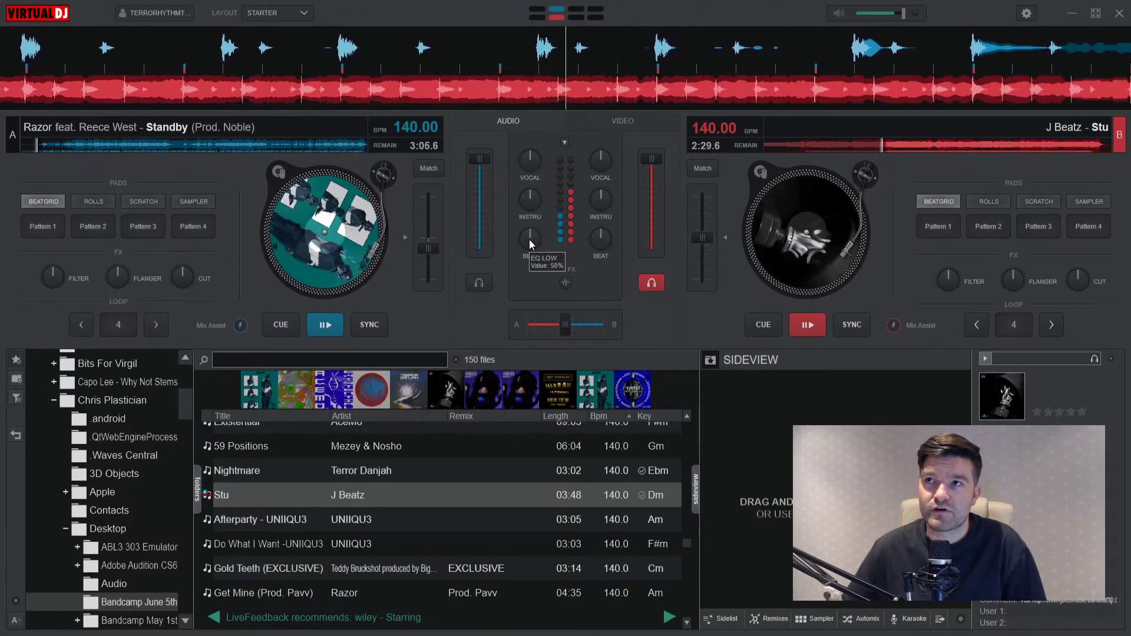
left_click_drag(529, 239, 533, 282)
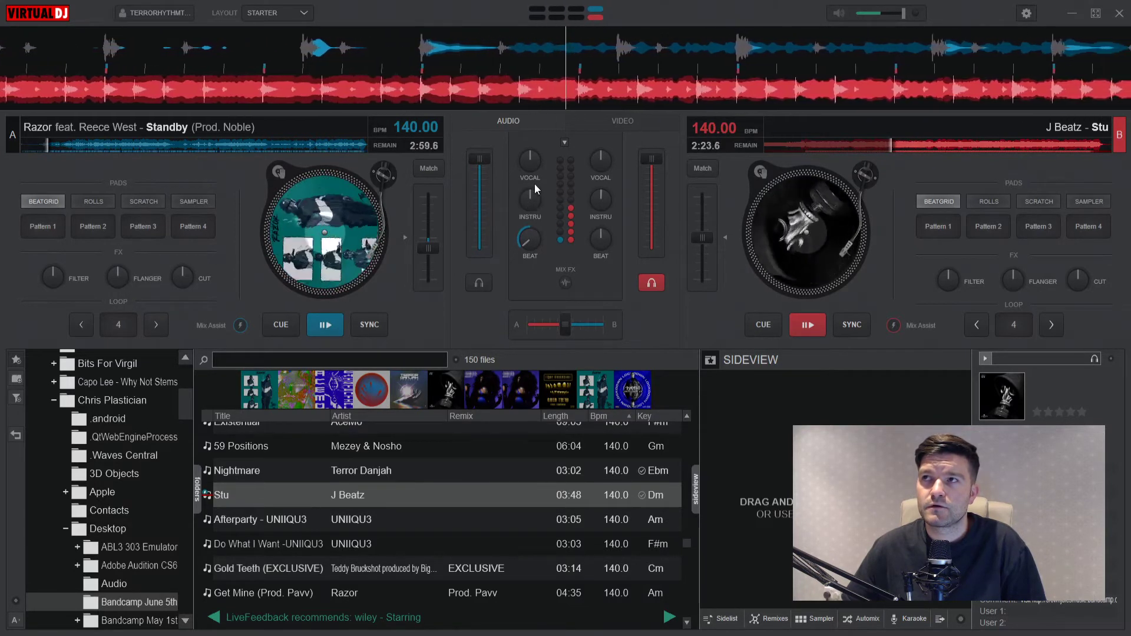
left_click_drag(532, 168, 544, 161)
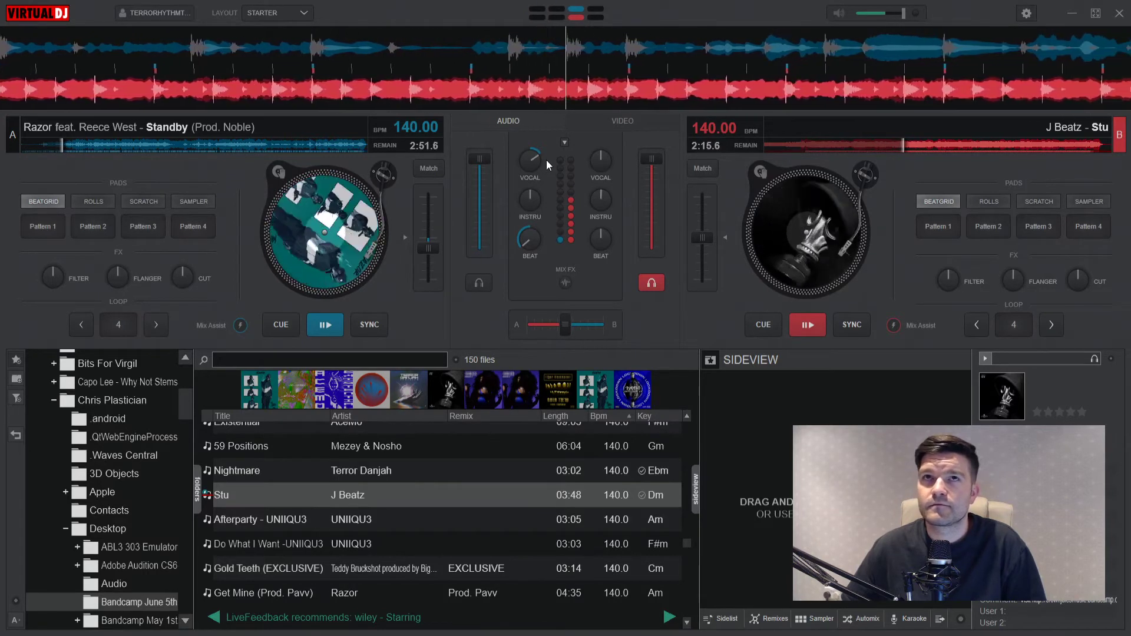
mouse_move(537, 203)
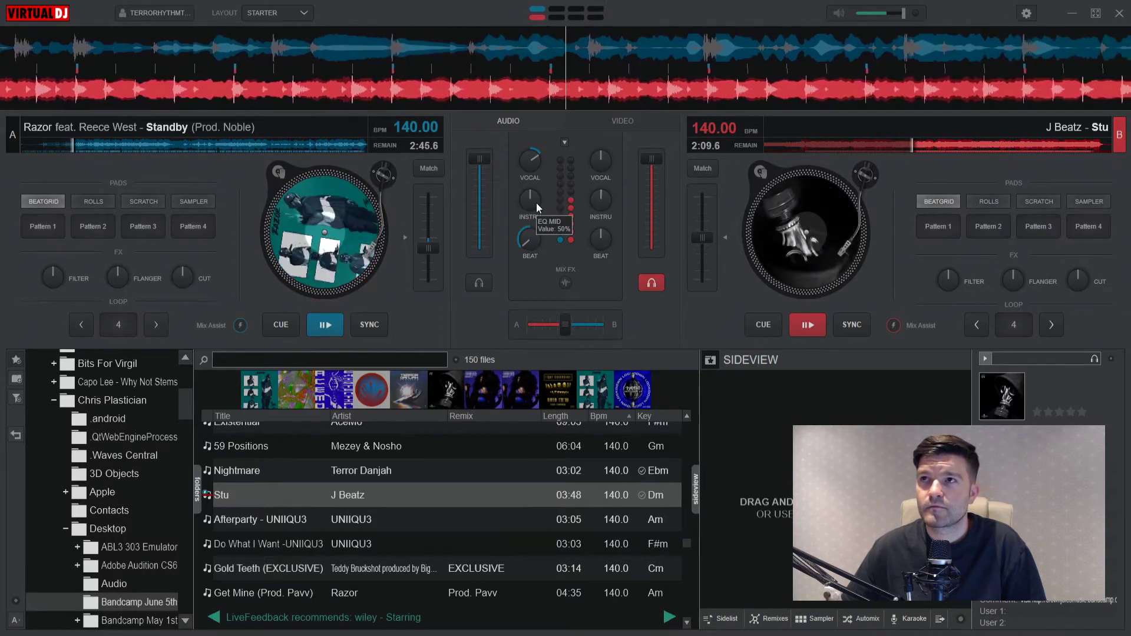
left_click_drag(536, 204, 537, 199)
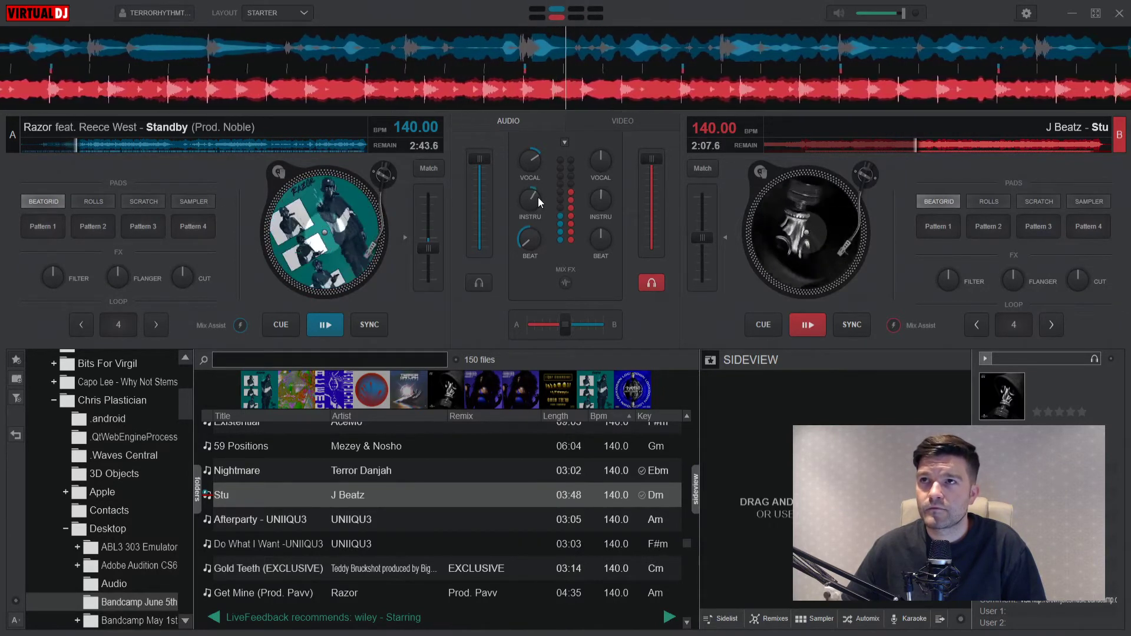
mouse_move(539, 202)
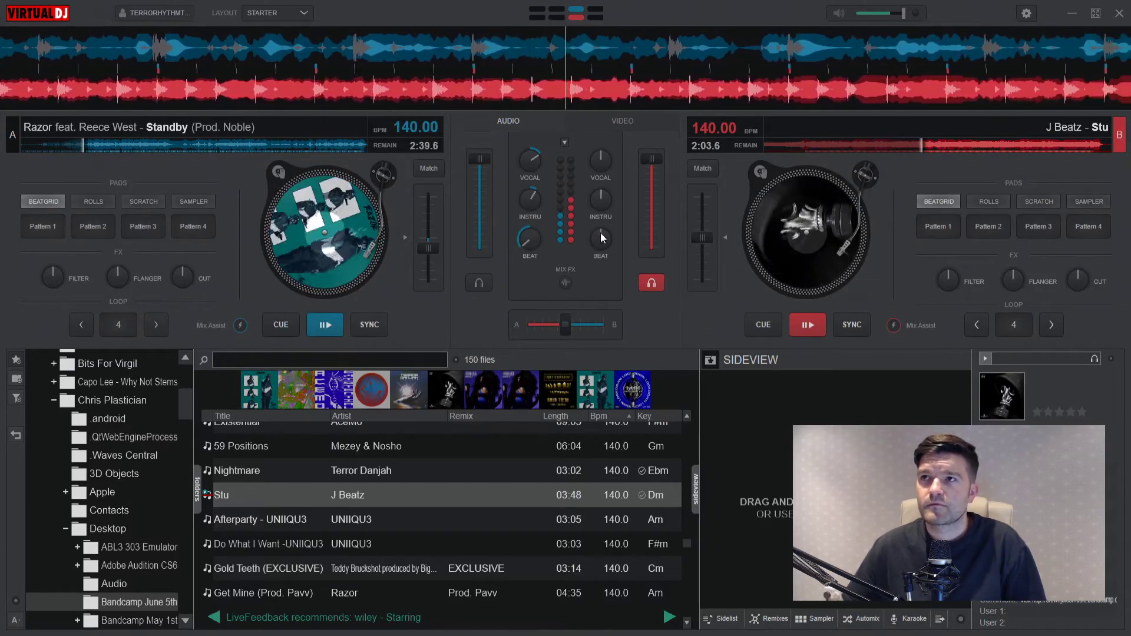
Cut deck B's bass, bring deck A's bass back near normal, and lower deck B's volume slightly
mouse_move(599, 232)
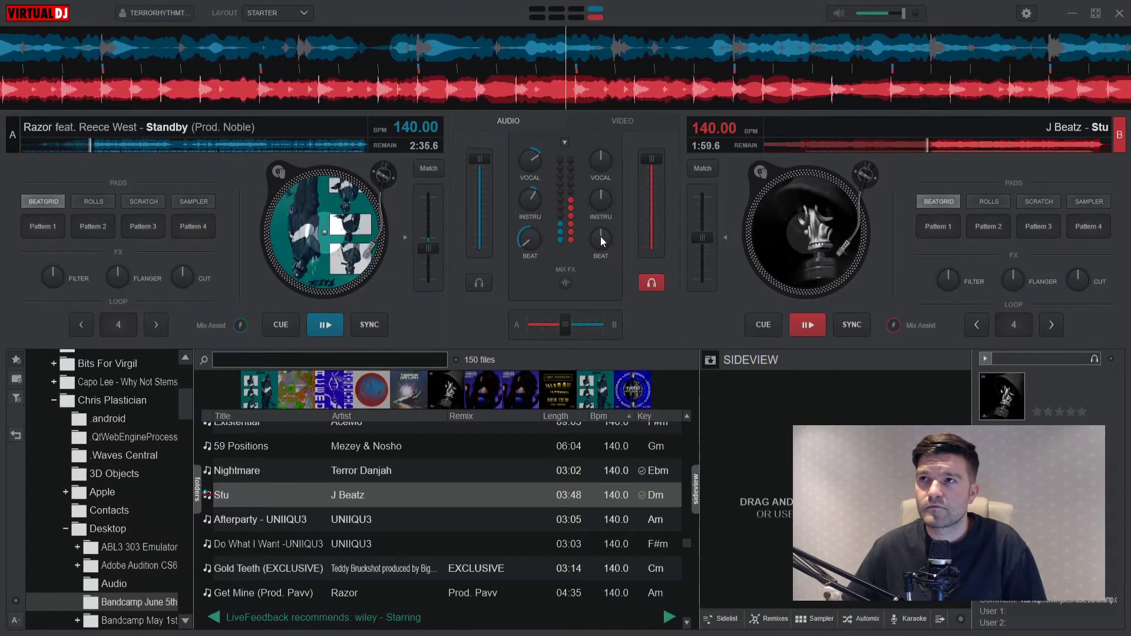
left_click_drag(600, 237, 644, 440)
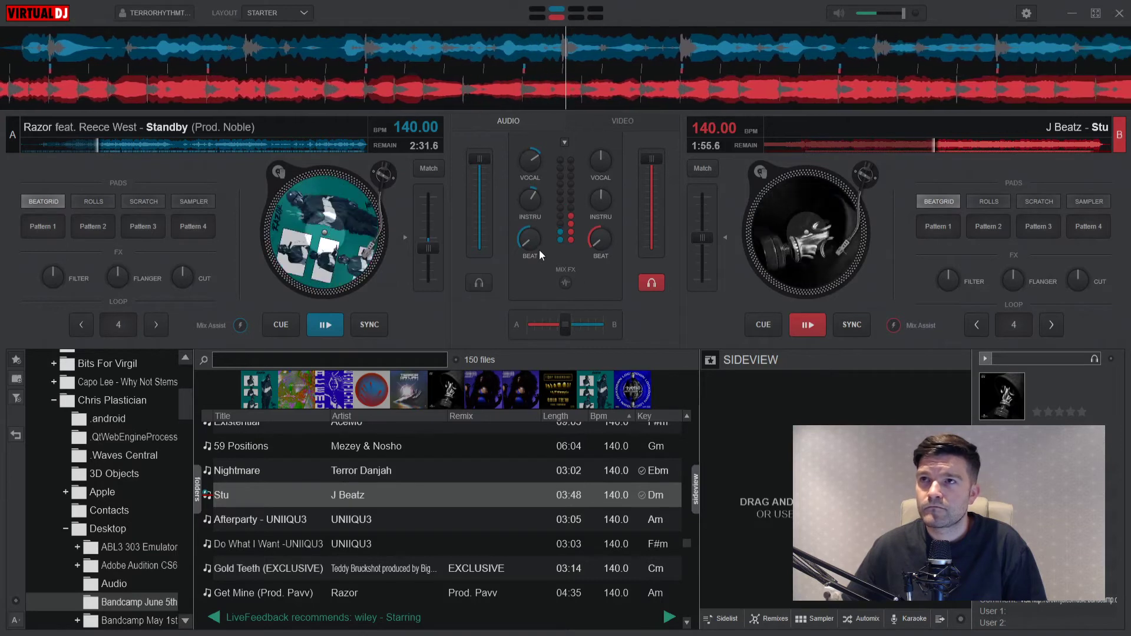
mouse_move(534, 246)
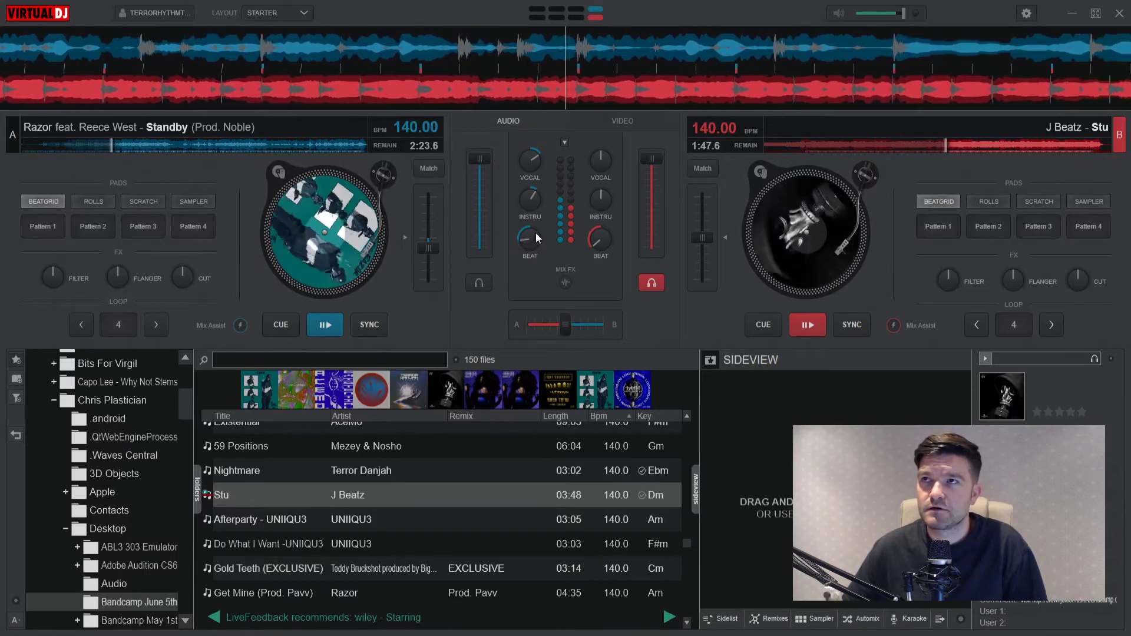
left_click_drag(539, 224, 541, 199)
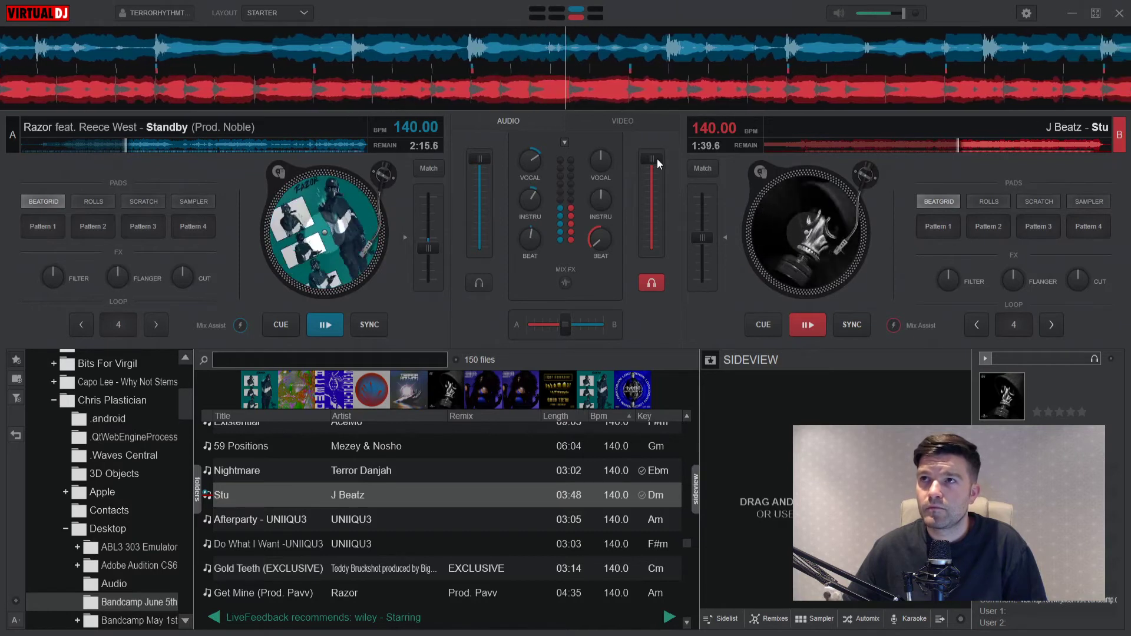
mouse_move(656, 158)
left_click_drag(657, 158, 663, 176)
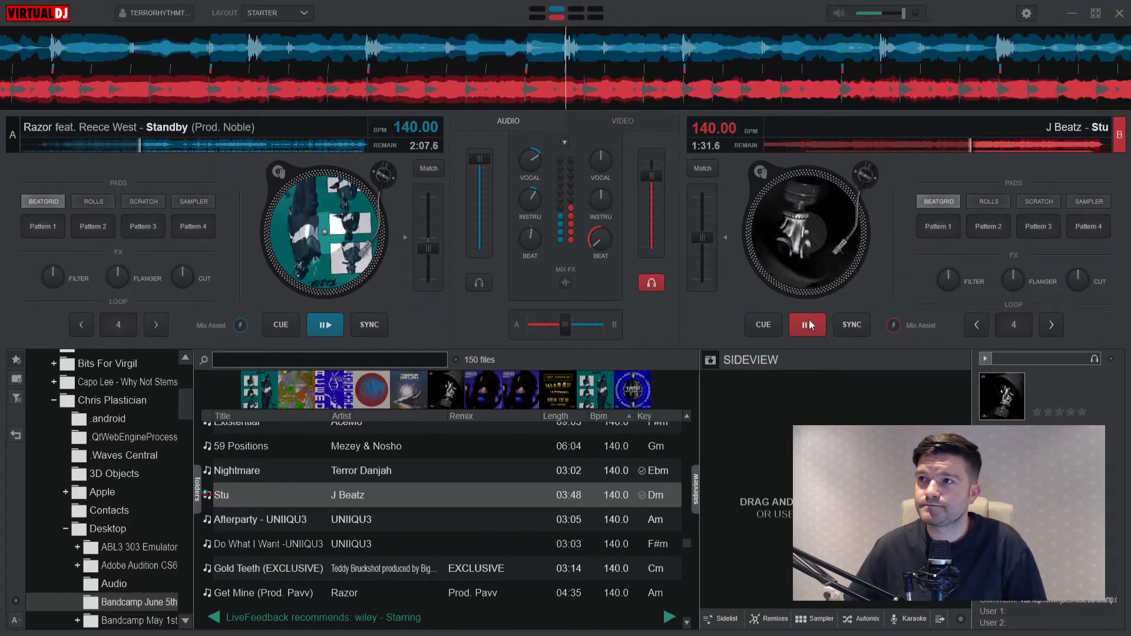
Pause Stu on deck B, nudge its position, and move the crossfader fully to deck A
left_click(807, 241)
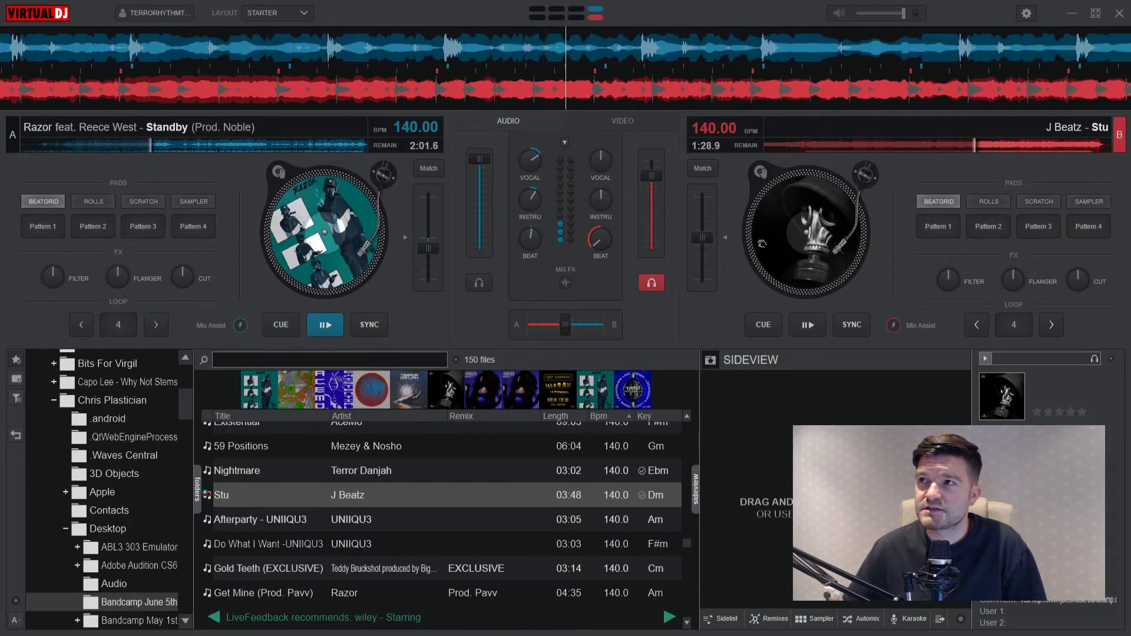
left_click_drag(762, 243, 769, 212)
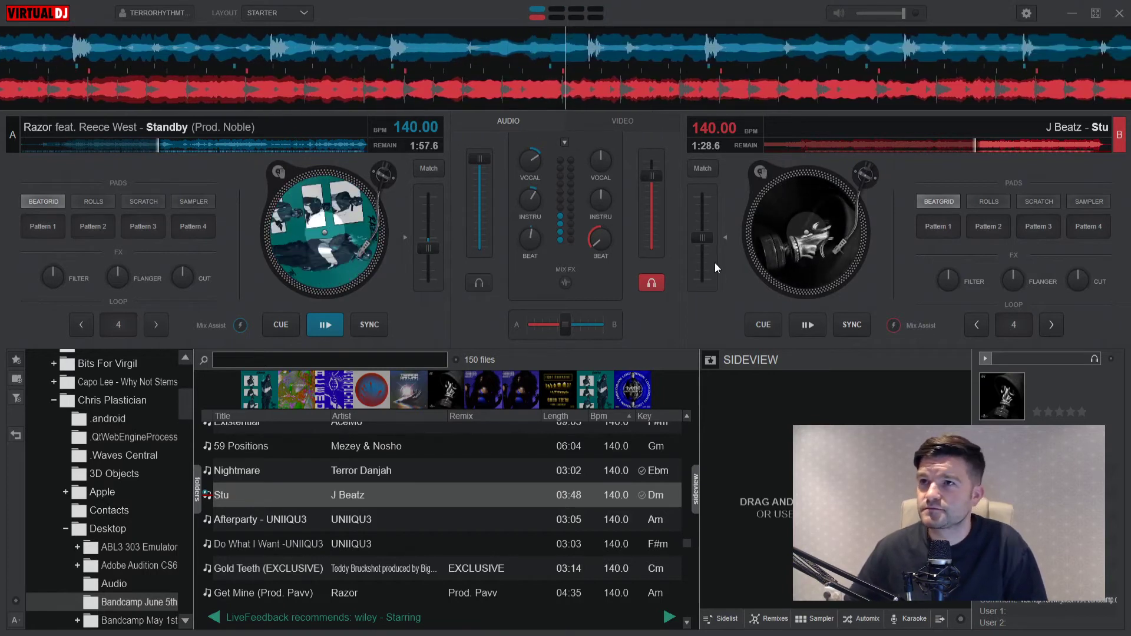
left_click_drag(567, 319, 516, 320)
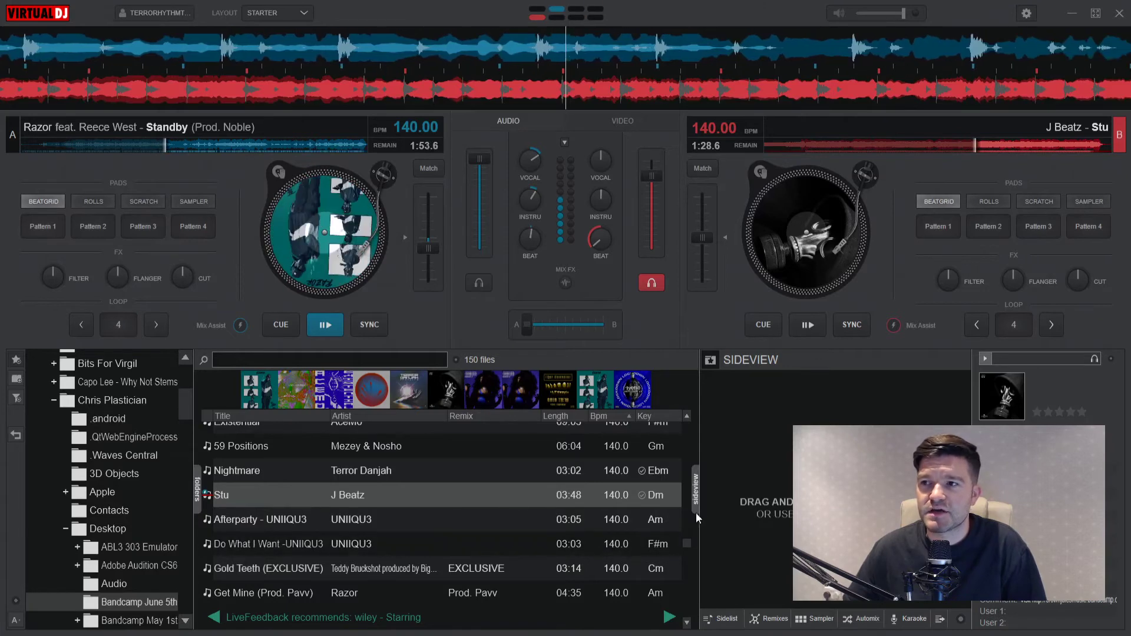
Load On The Run onto deck B and start it playing
scroll(688, 543, "down", 5)
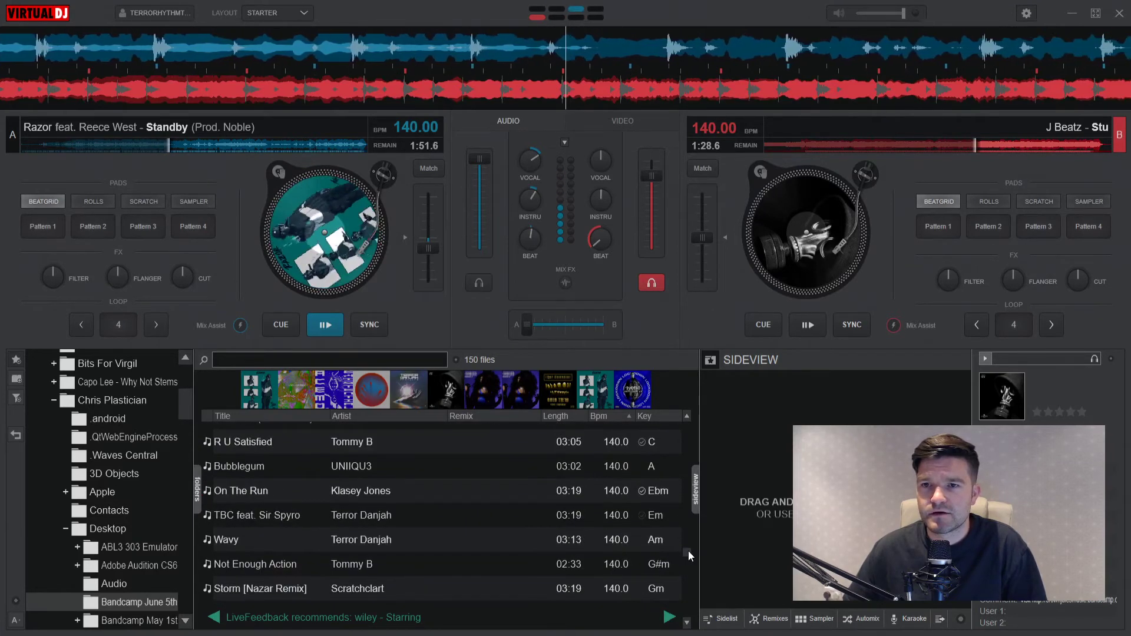
left_click_drag(521, 493, 828, 268)
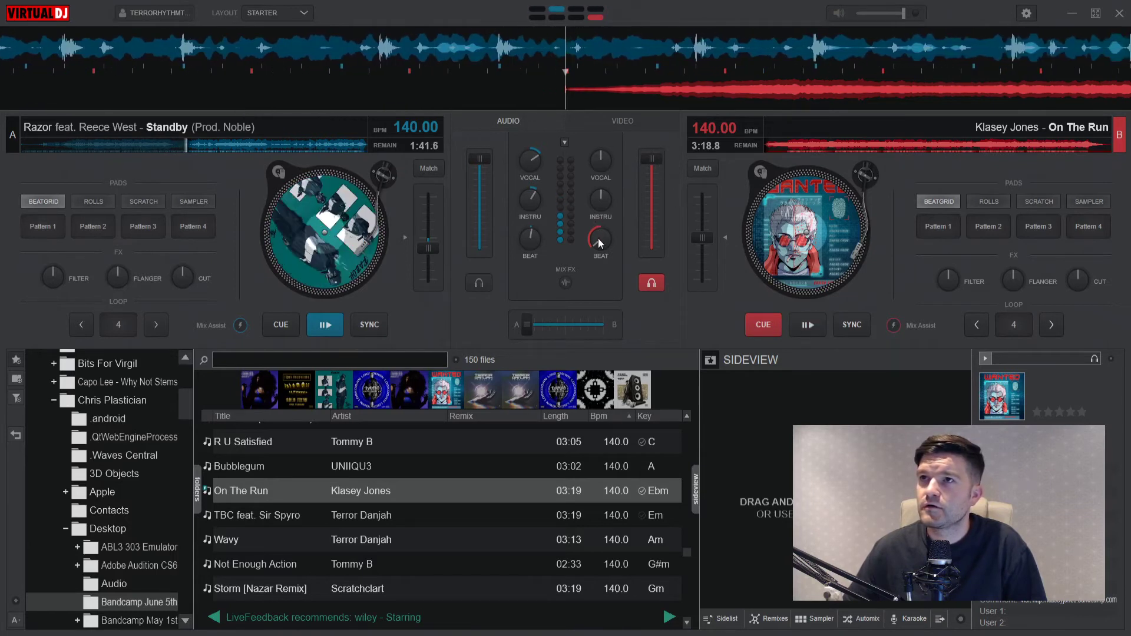
left_click(806, 329)
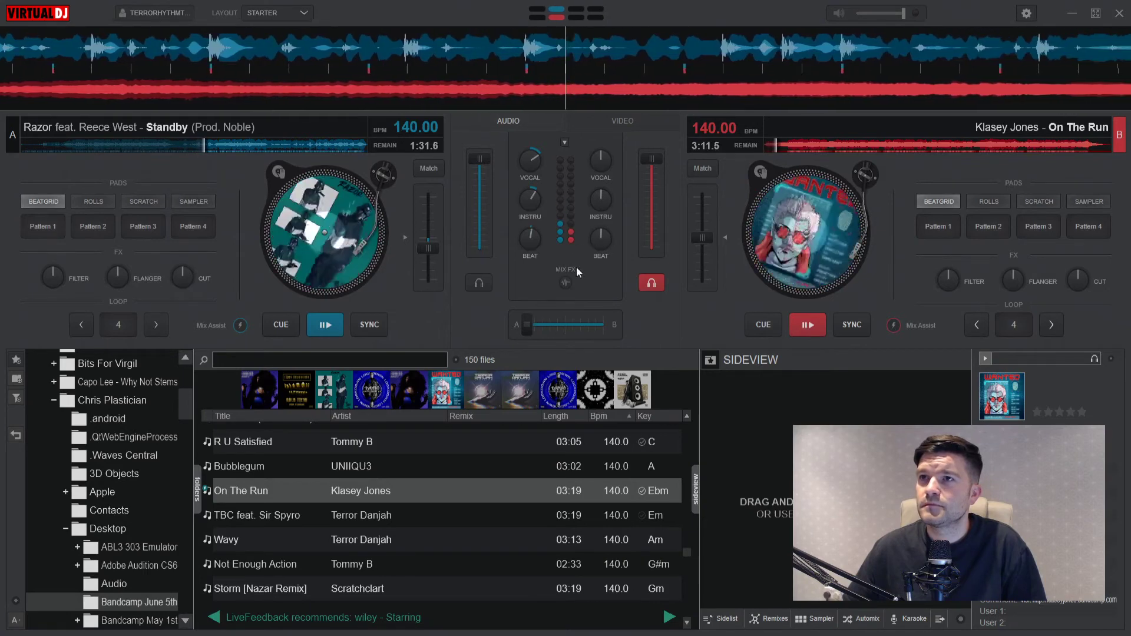
Crossfade fully onto deck B and lower deck B's volume to about two-thirds
left_click_drag(530, 323, 554, 327)
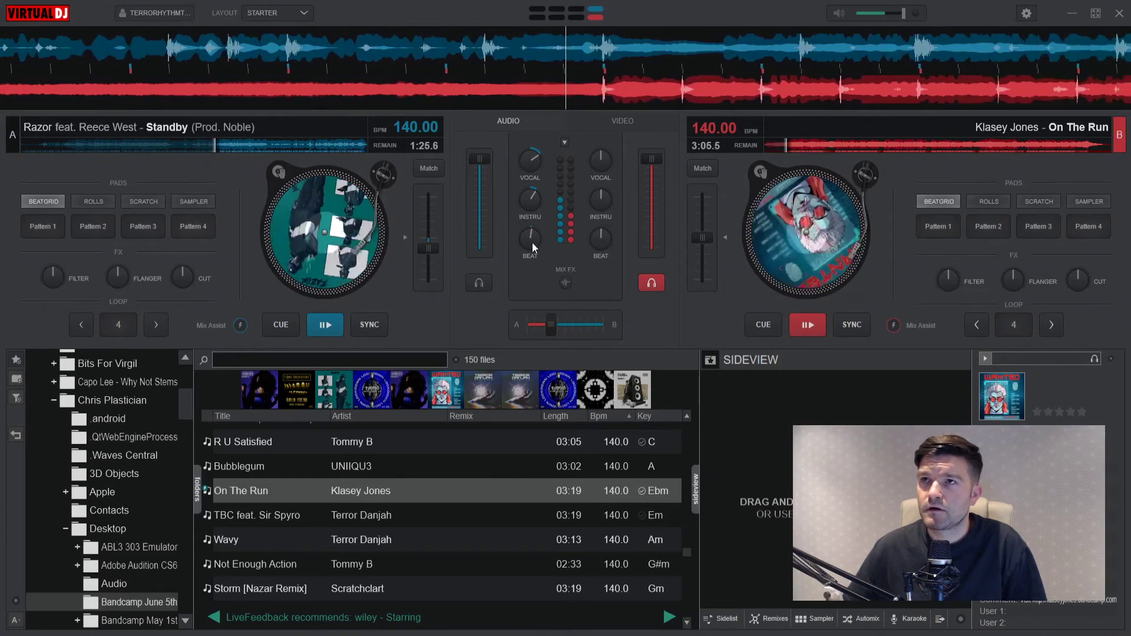
left_click_drag(532, 242, 575, 342)
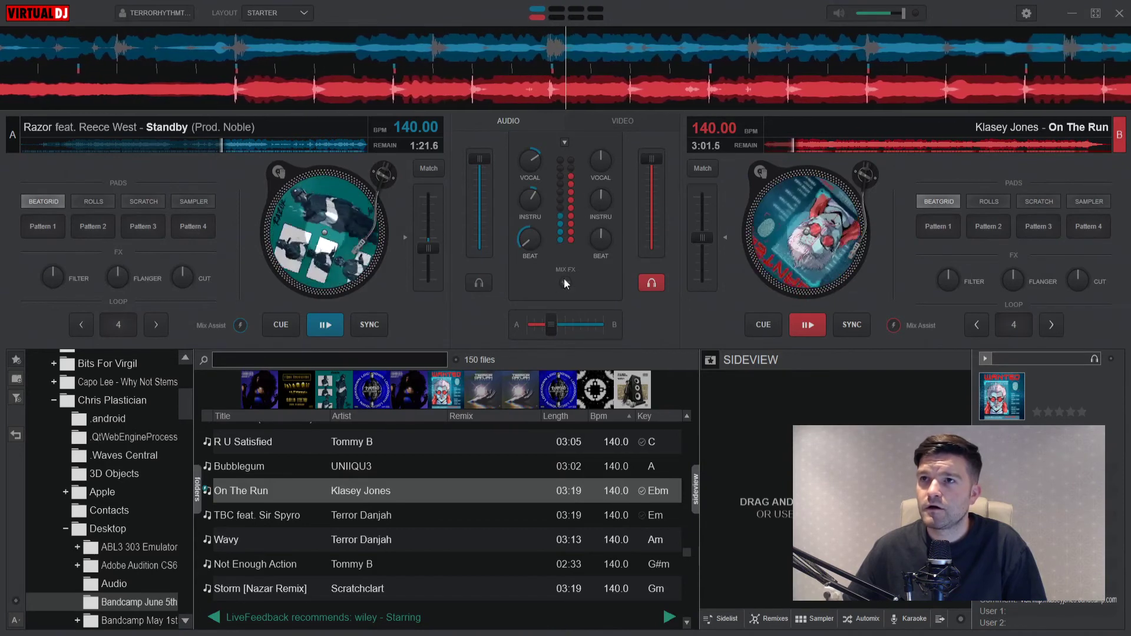
left_click_drag(552, 317, 578, 318)
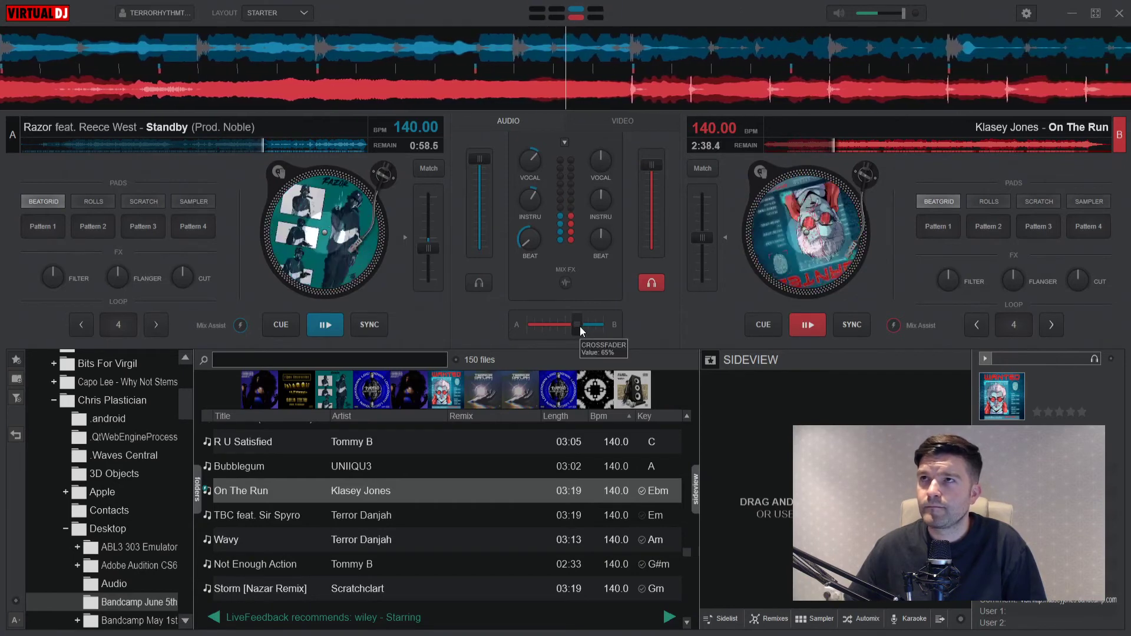
left_click_drag(580, 327, 637, 330)
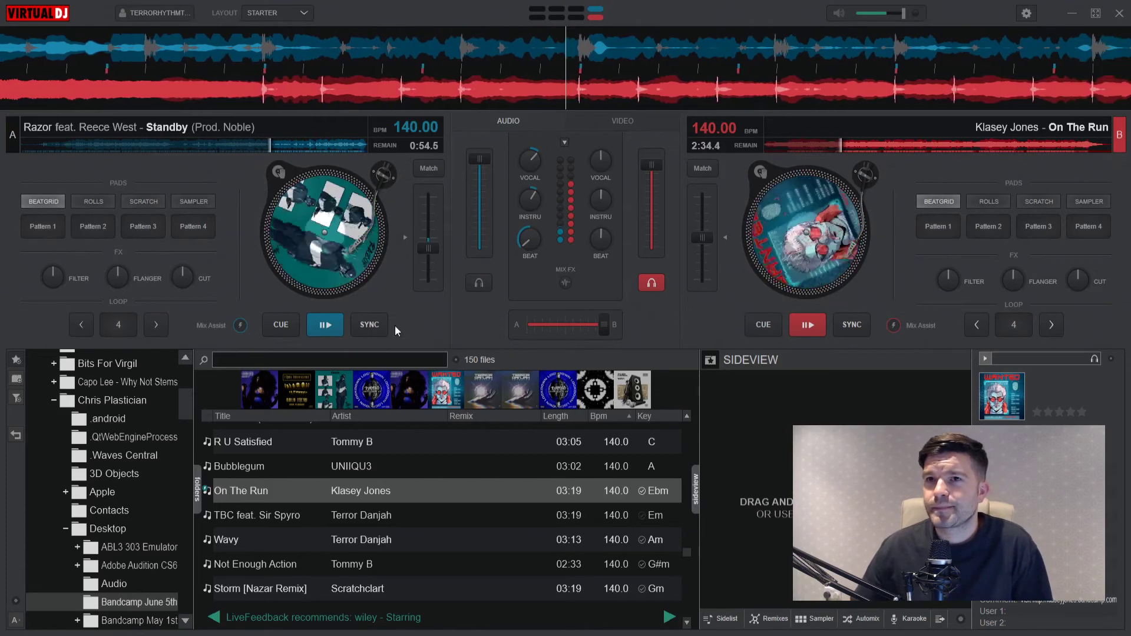
left_click_drag(654, 172, 660, 202)
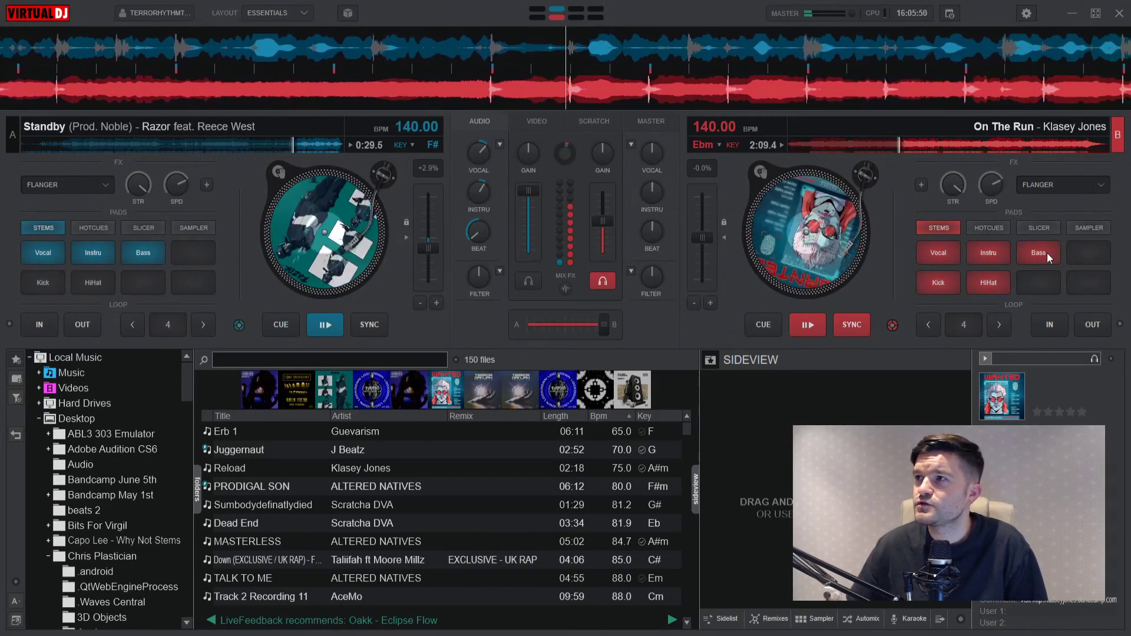
Raise deck B's volume back up, mute its Bass and Kick stems, and toggle Instru off and back on
left_click_drag(600, 221, 603, 187)
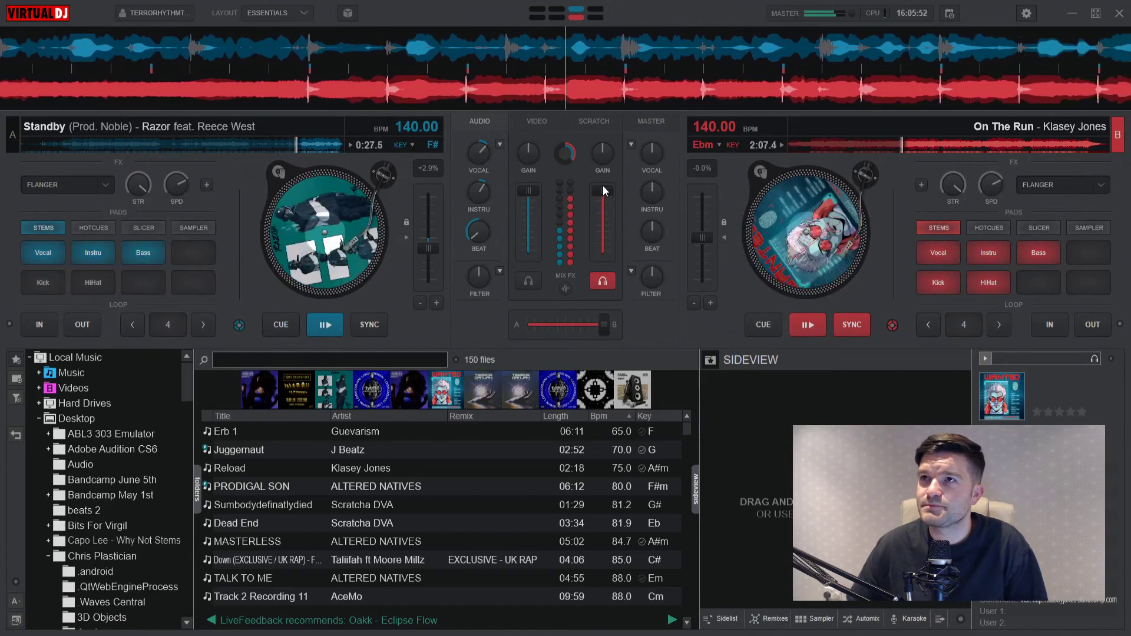
left_click(1033, 253)
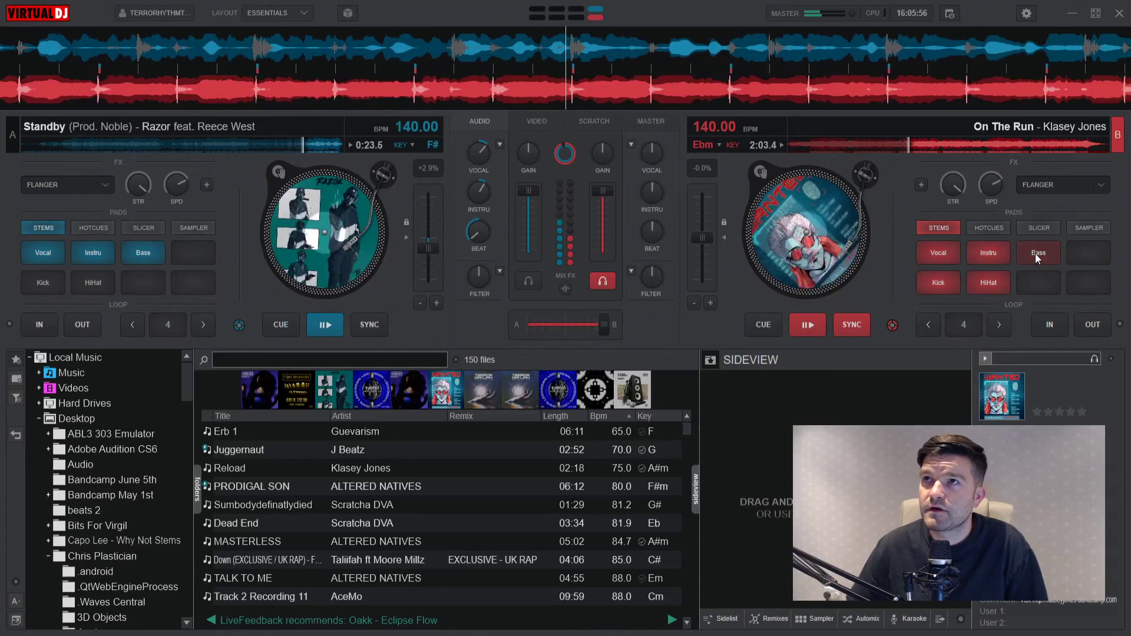
left_click(995, 257)
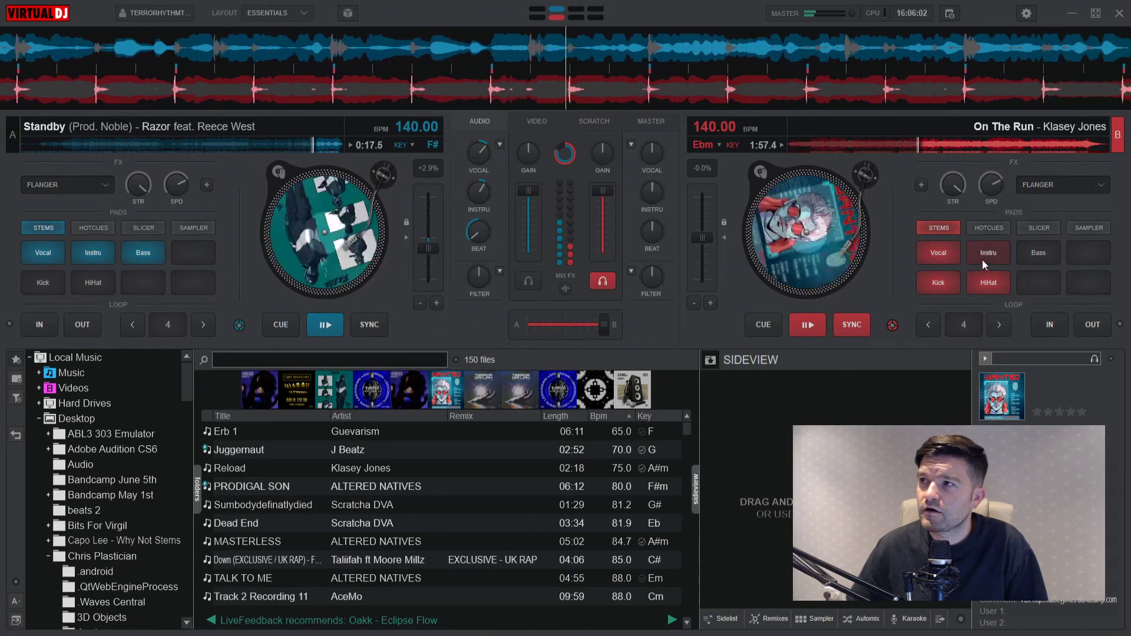
left_click(983, 256)
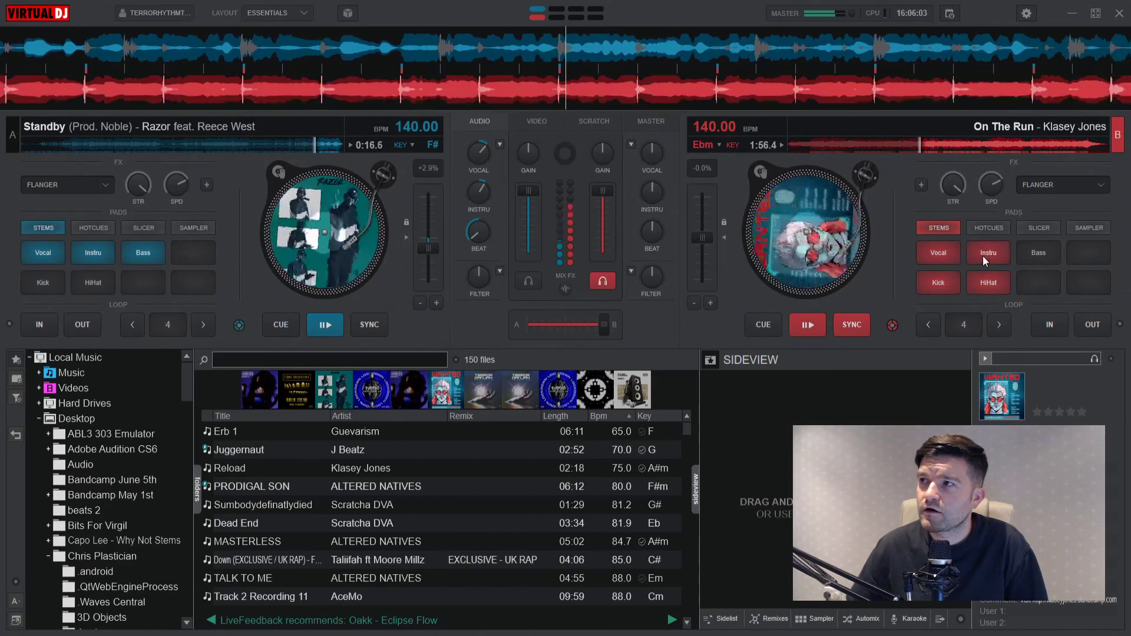
left_click(954, 282)
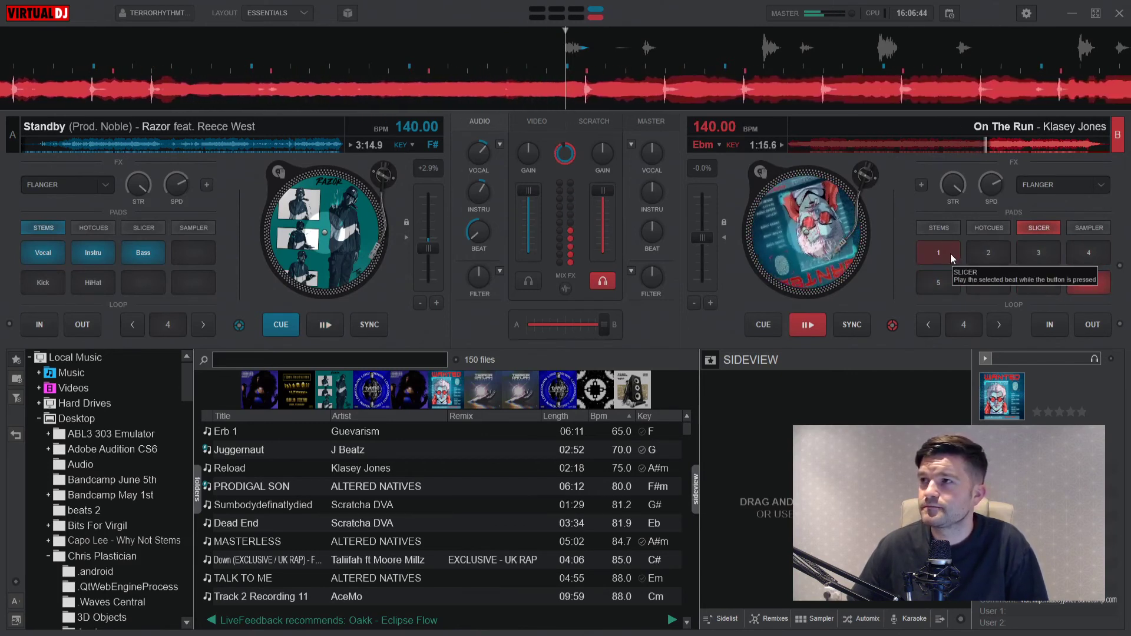
Trigger slicer pads 1 and 7 on deck B to replay those beat slices of On The Run
left_click(949, 253)
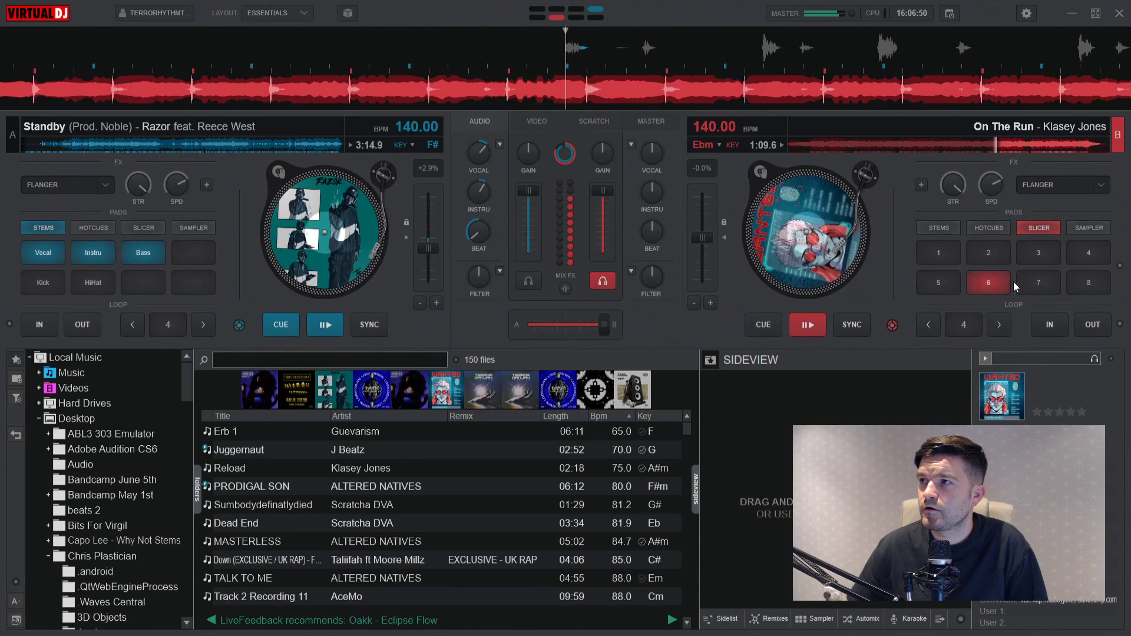
left_click(1052, 279)
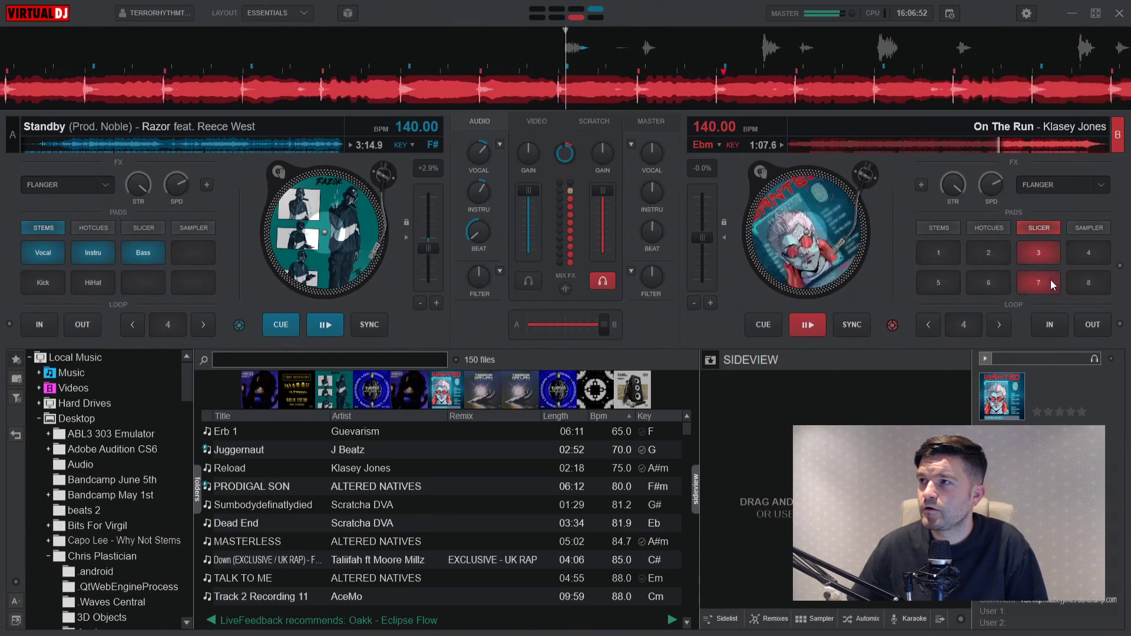